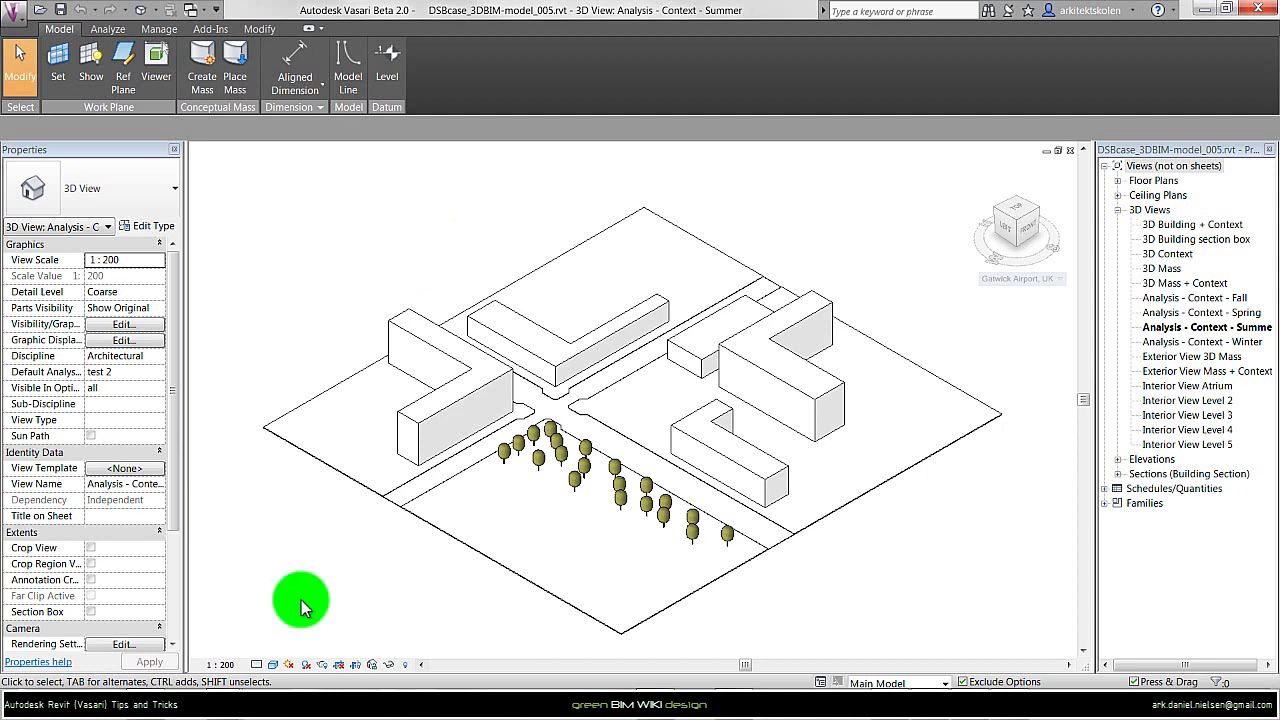
Turn on shadows and preview the solar study, which shows 22/06/2006 at 17:30
{"action": "left_click", "coordinate": [306, 666]}
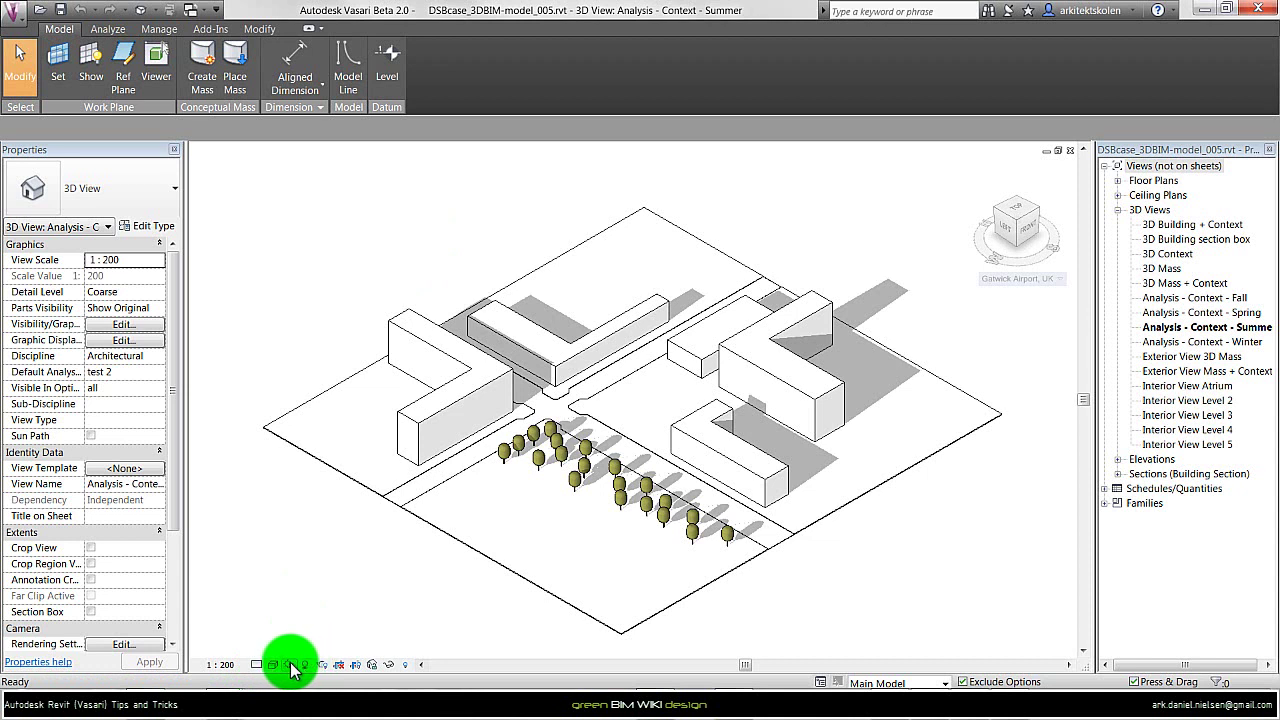
{"action": "left_click", "coordinate": [289, 665]}
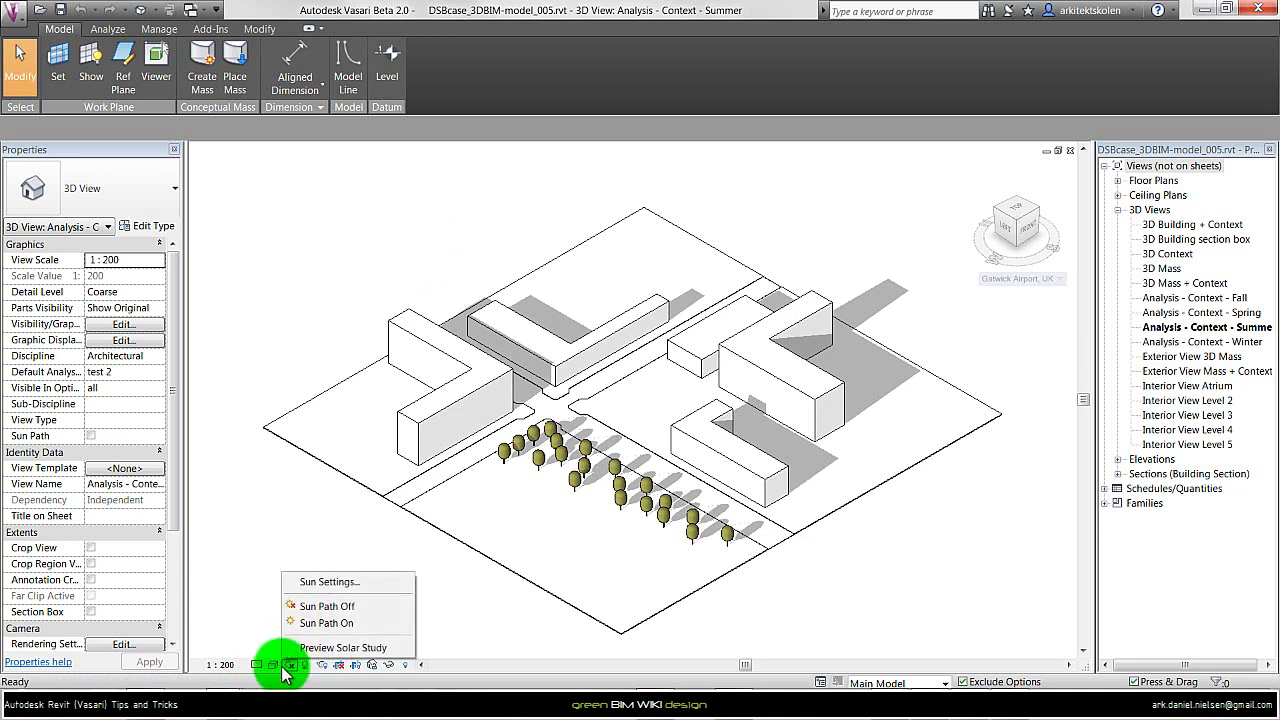
{"action": "left_click", "coordinate": [340, 647]}
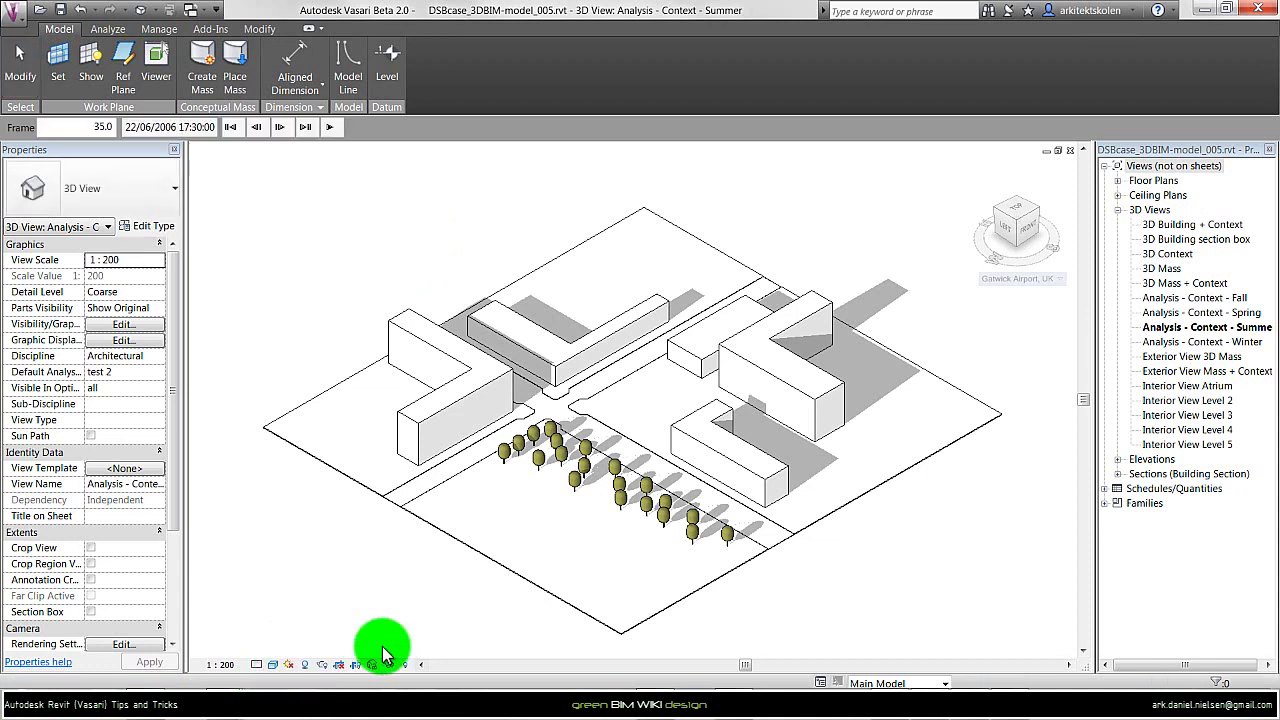
Duplicate the Summer Solstice Solar Study preset as 'Export Summer Solar Study'
{"action": "left_click", "coordinate": [163, 127]}
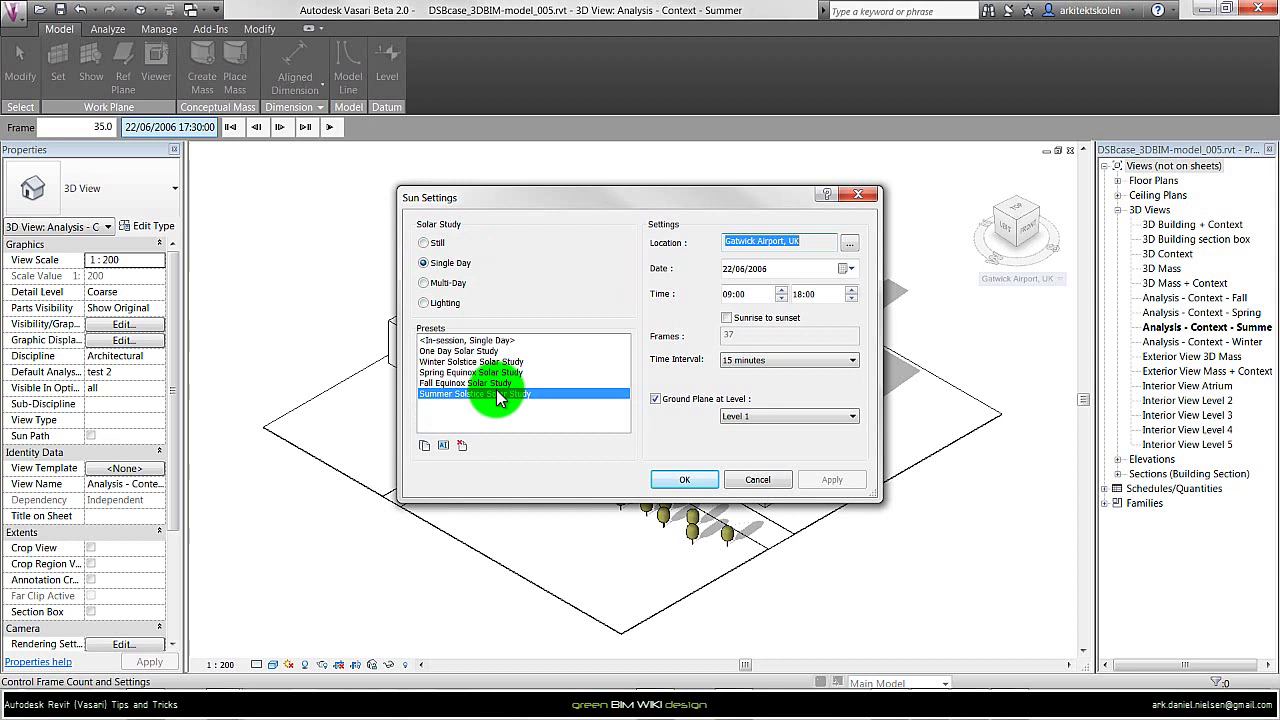
{"action": "left_click", "coordinate": [423, 446]}
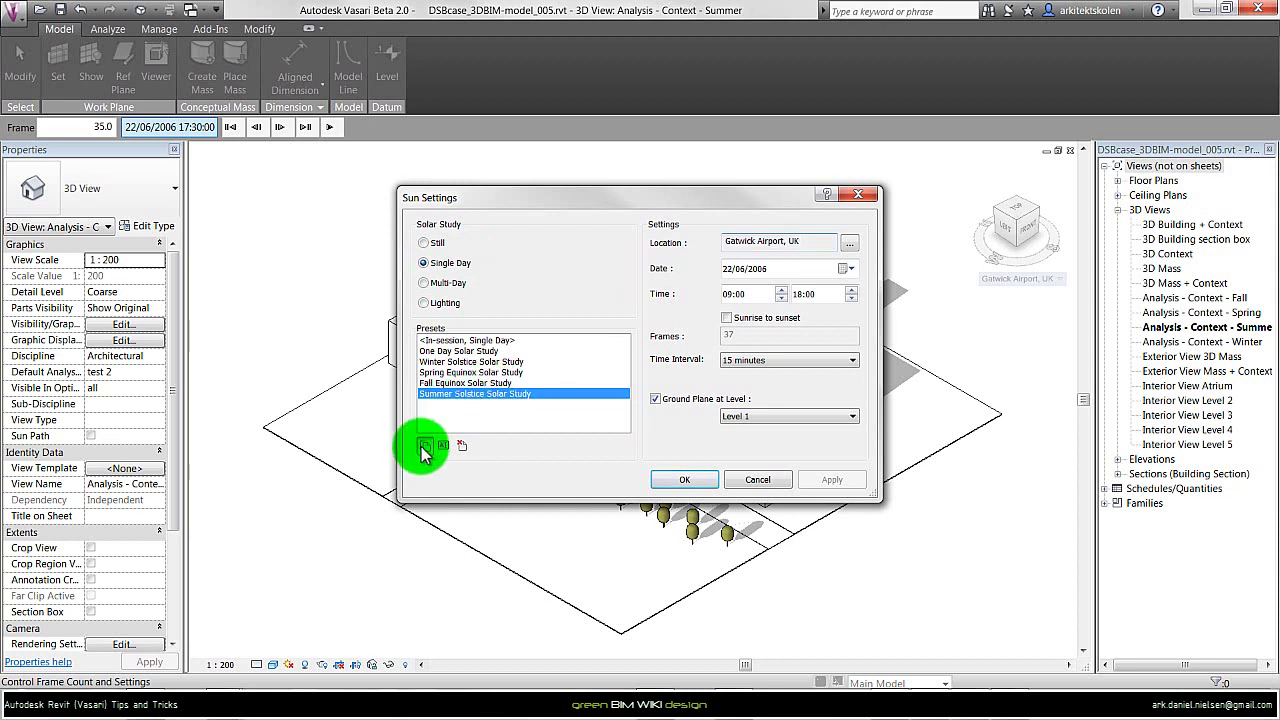
{"action": "left_click", "coordinate": [705, 334]}
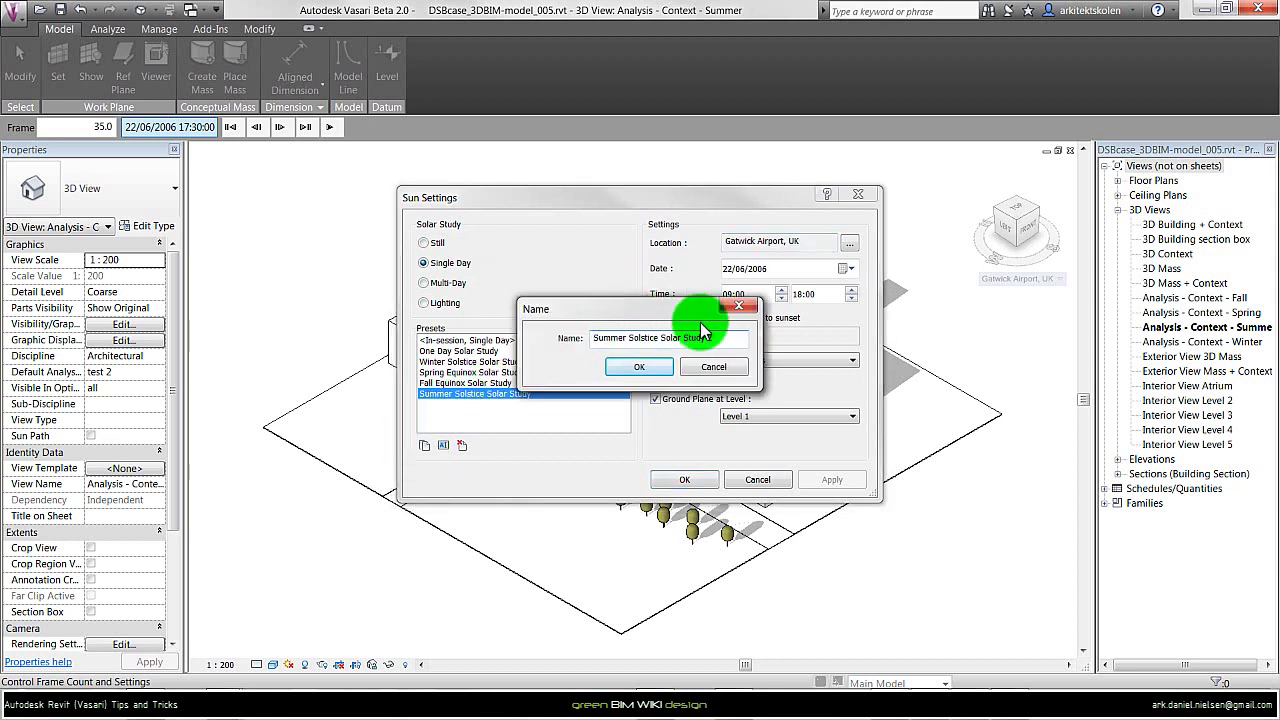
{"action": "key", "text": "Home"}
{"action": "type", "text": "Export"}
{"action": "double_click", "coordinate": [668, 338]}
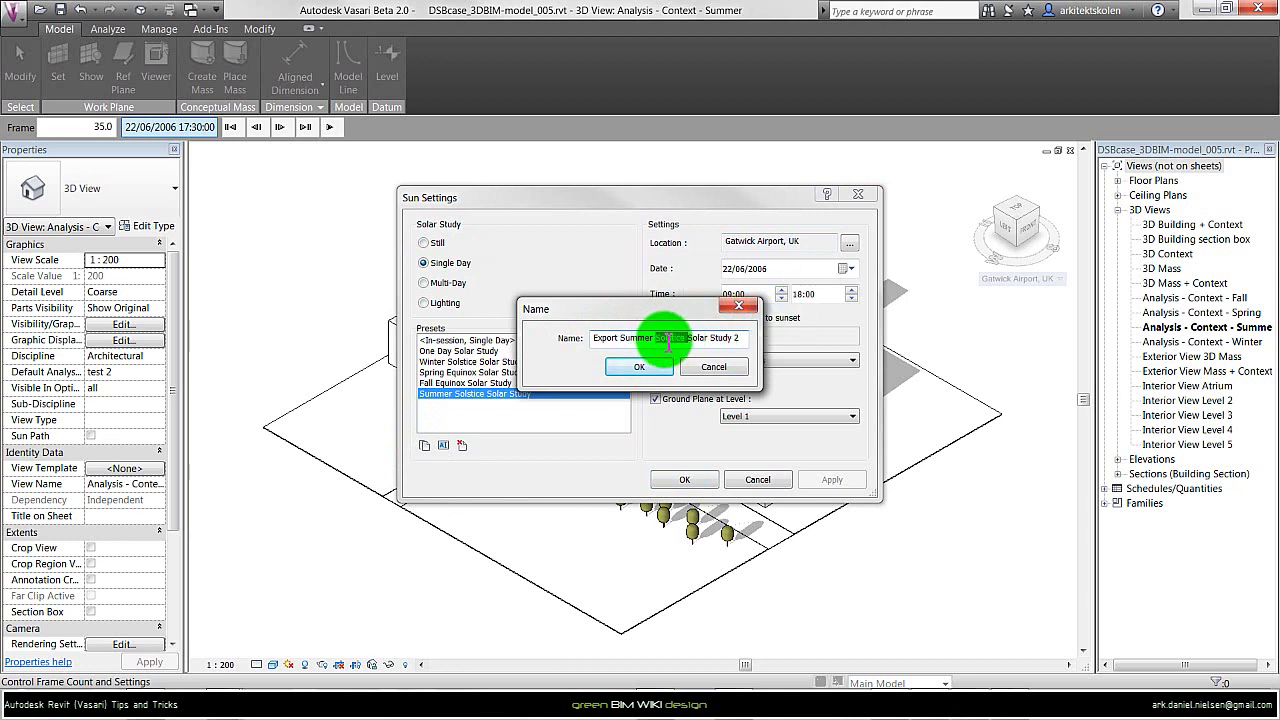
{"action": "key", "text": "Delete"}
{"action": "key", "text": "End"}
{"action": "key", "text": "BackSpace"}
{"action": "key", "text": "BackSpace"}
{"action": "key", "text": "Return"}
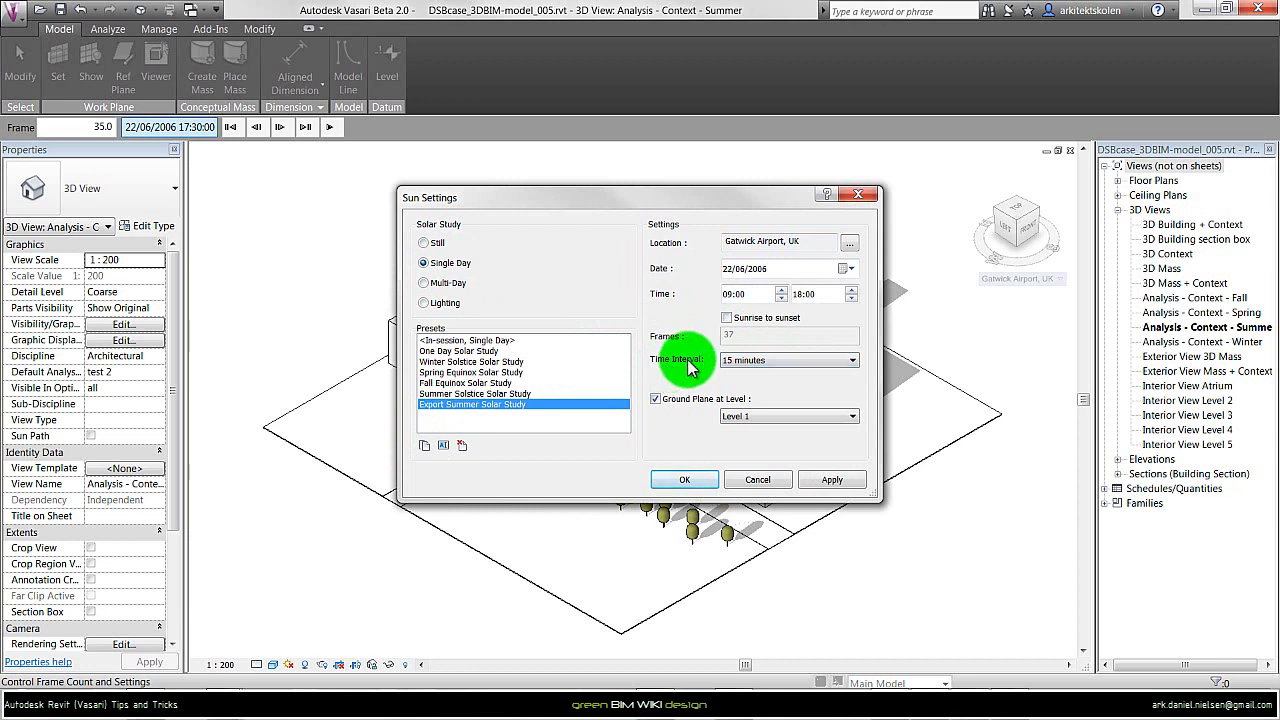
Set the new preset's time interval to One hour and apply it
{"action": "left_click", "coordinate": [748, 360]}
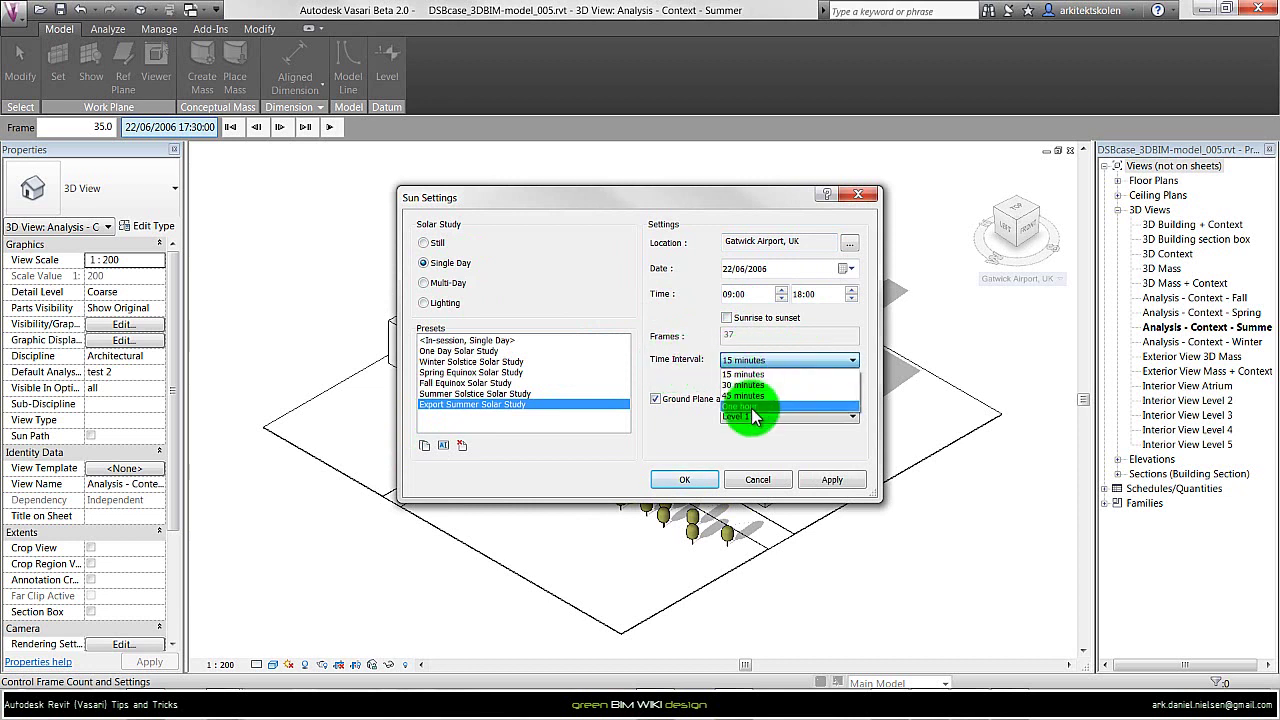
{"action": "left_click", "coordinate": [752, 408]}
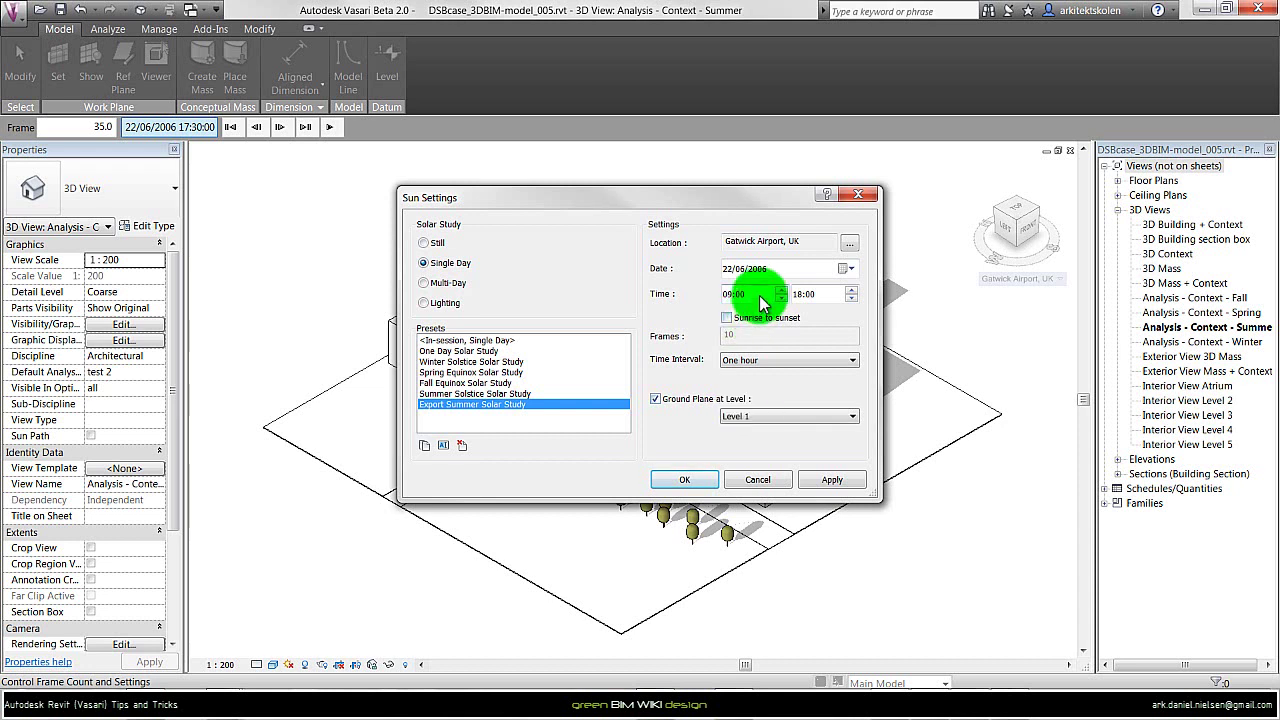
{"action": "left_click", "coordinate": [684, 480]}
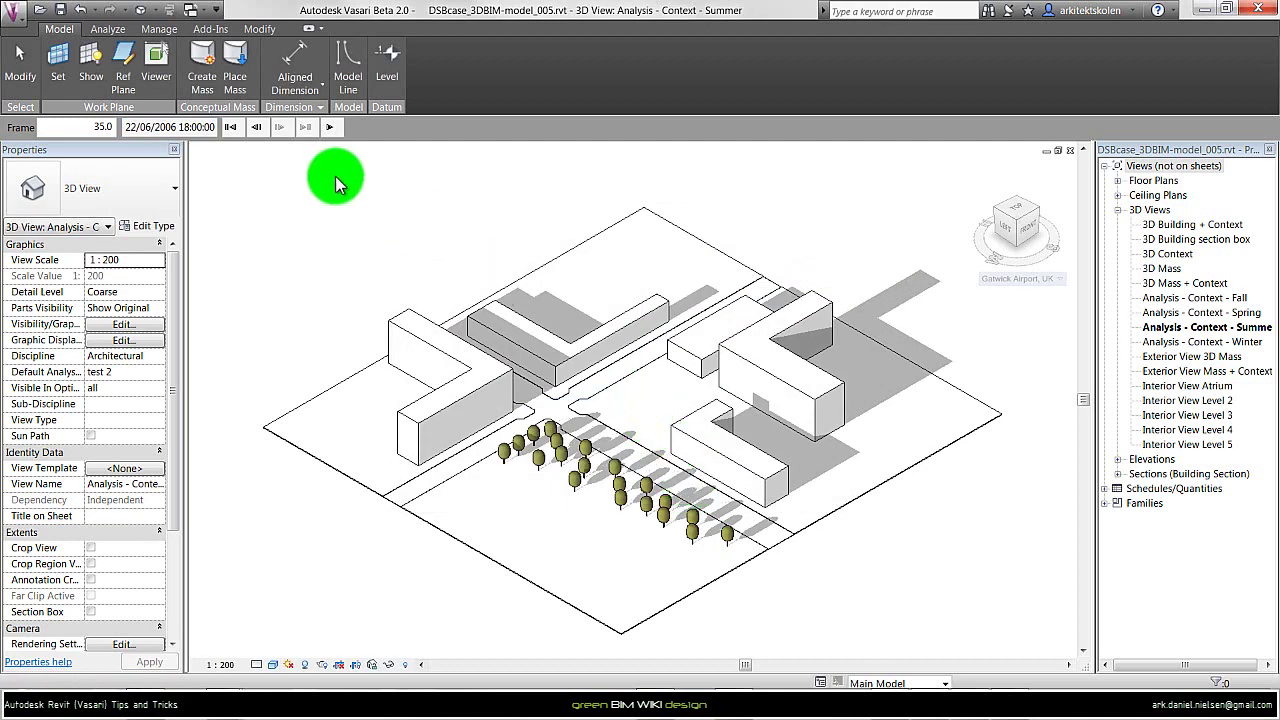
Play the solar study, then start a Solar Study export from Export > Images and Animations
{"action": "left_click", "coordinate": [333, 133]}
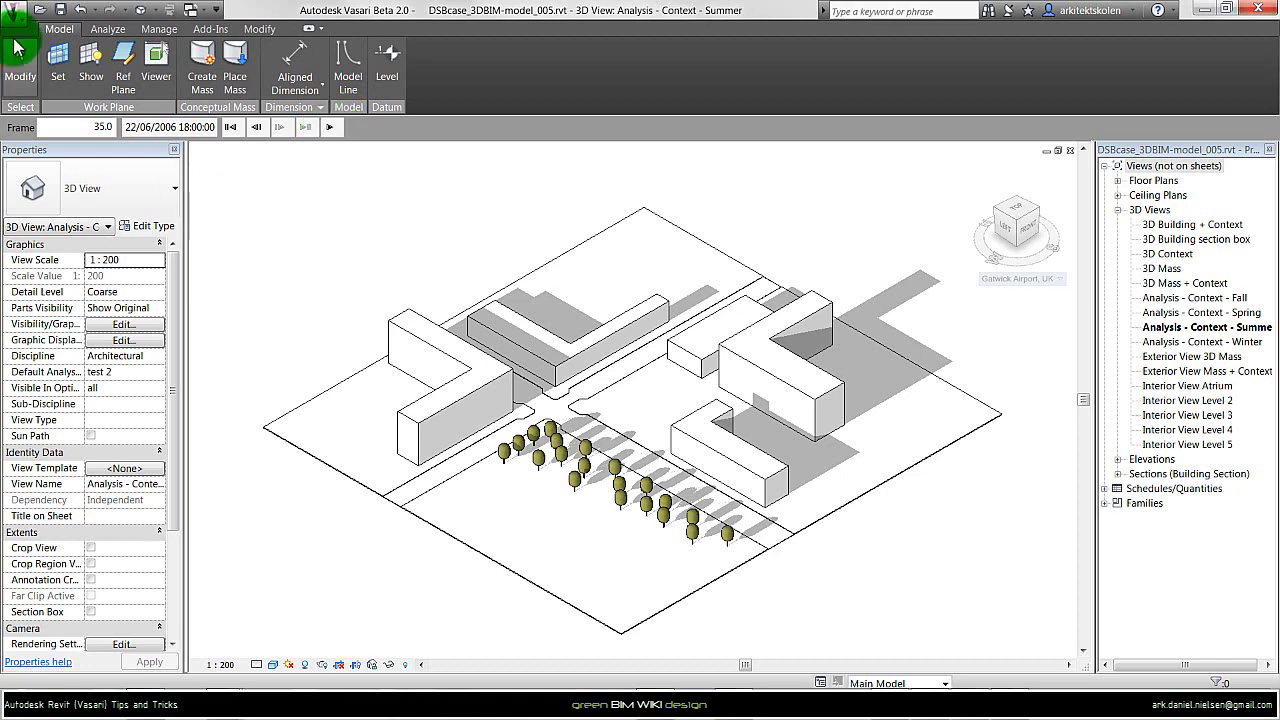
{"action": "left_click", "coordinate": [12, 14]}
{"action": "left_click", "coordinate": [57, 316]}
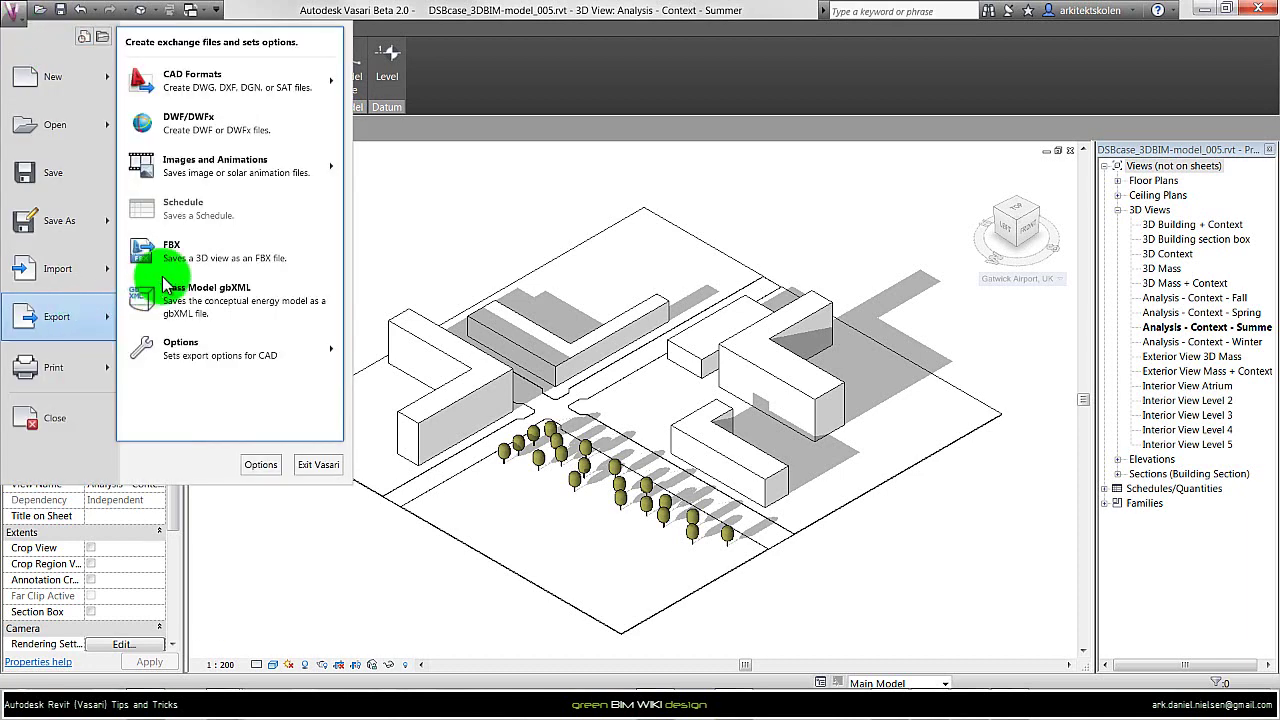
{"action": "mouse_move", "coordinate": [277, 176]}
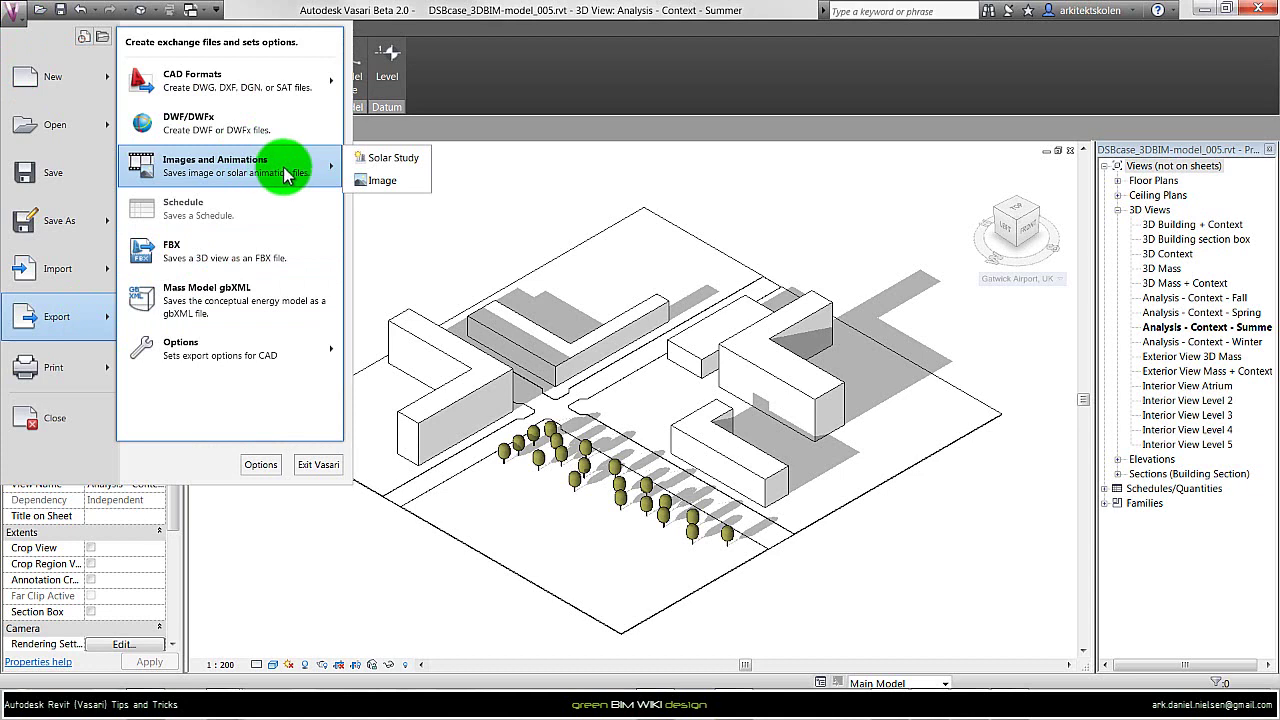
{"action": "left_click", "coordinate": [392, 158]}
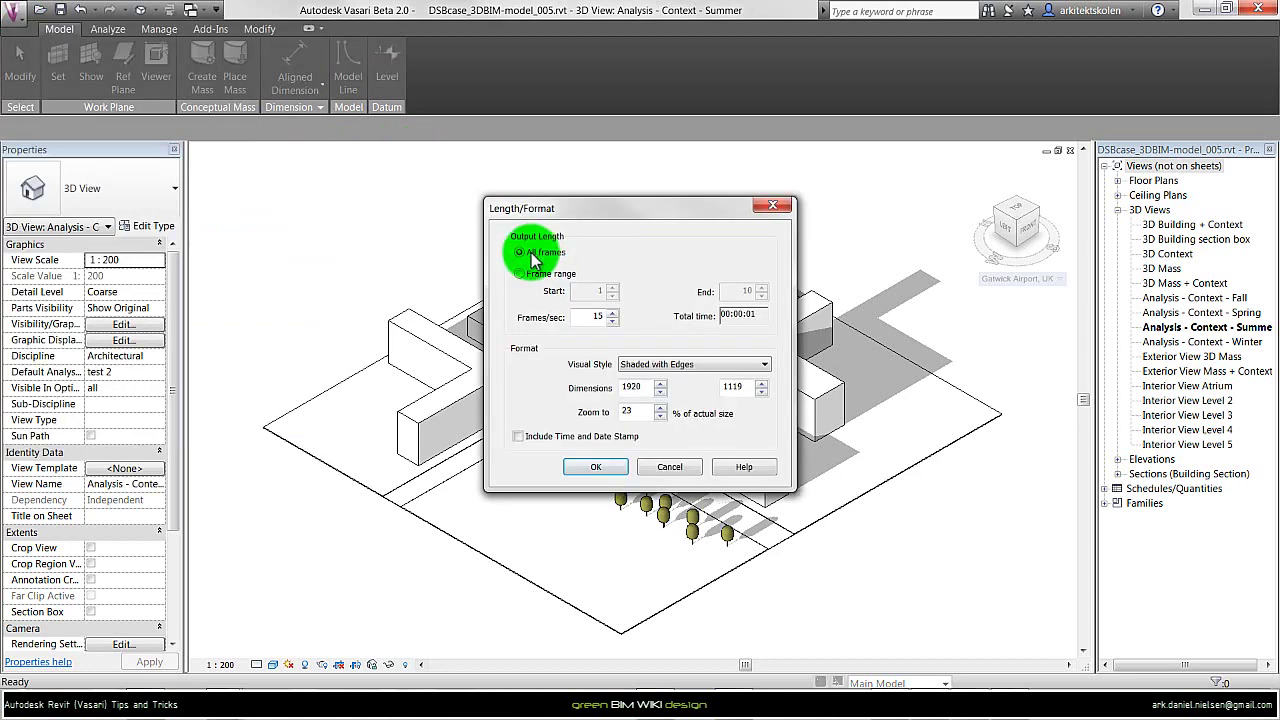
Include a time and date stamp and confirm the length and format settings
{"action": "left_click", "coordinate": [519, 440]}
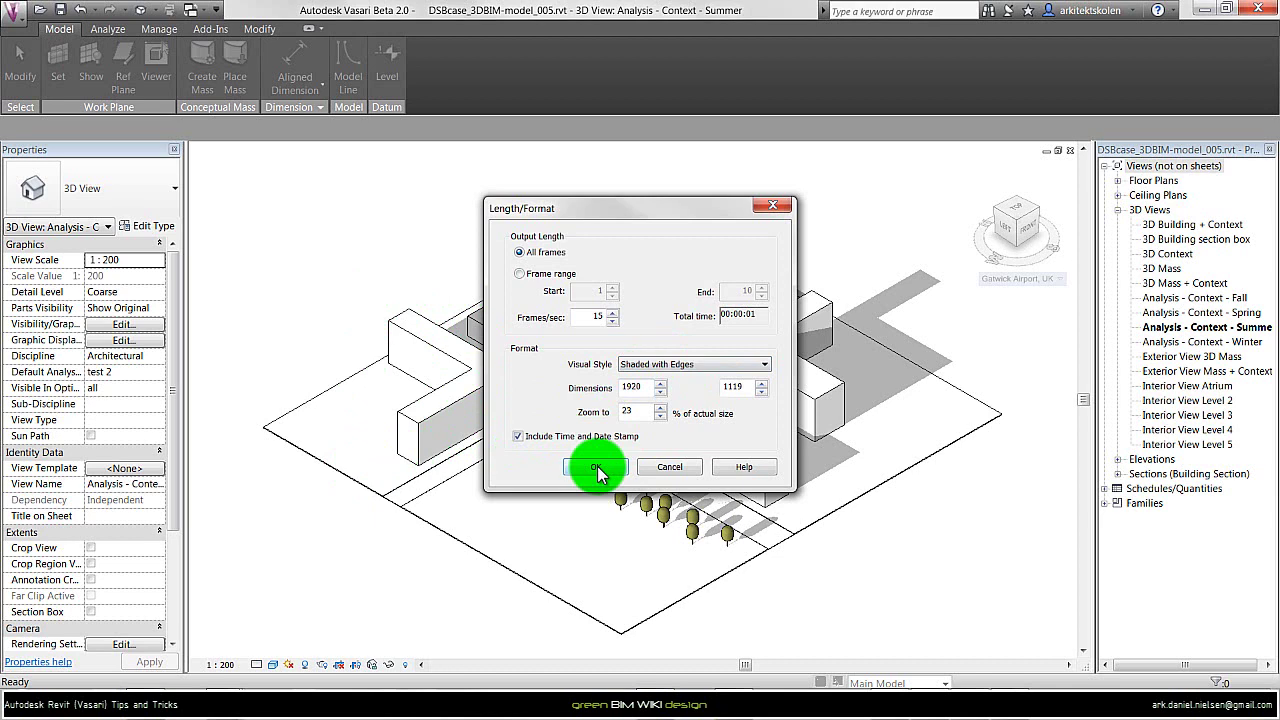
{"action": "left_click", "coordinate": [596, 467]}
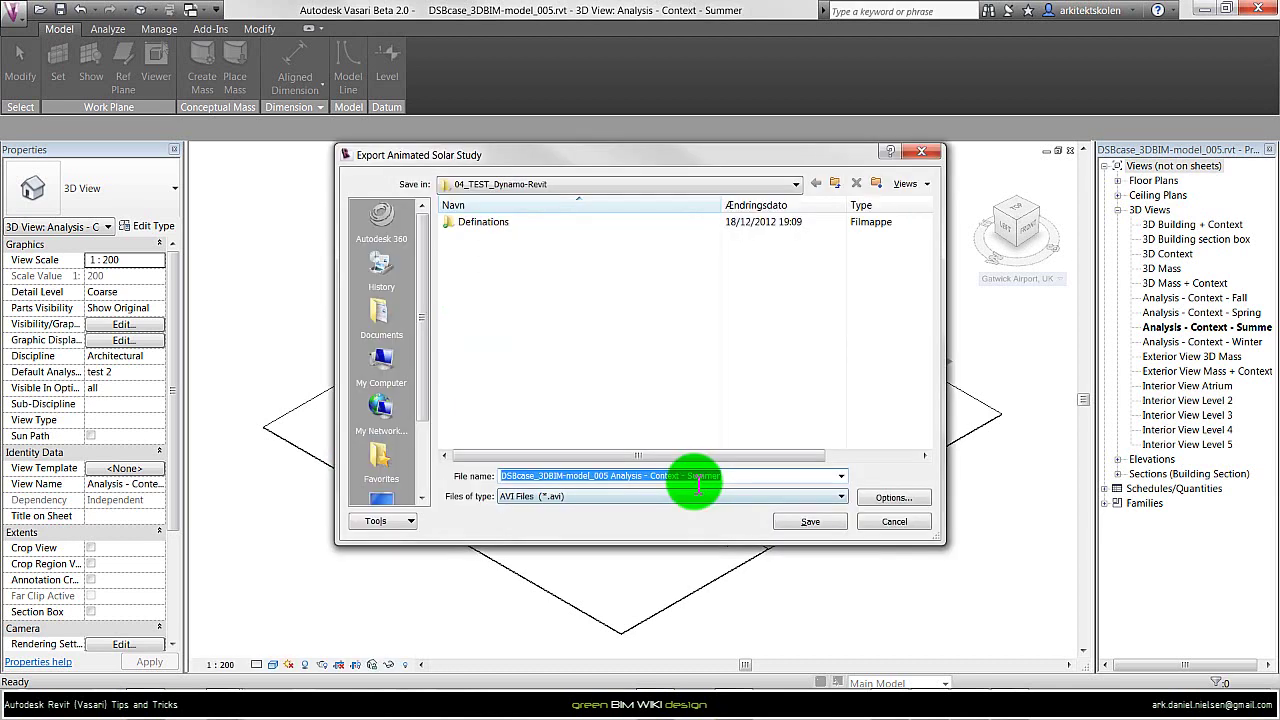
Save the frames as JPEG images named DSBcase_Context_Summer
{"action": "left_click", "coordinate": [615, 499]}
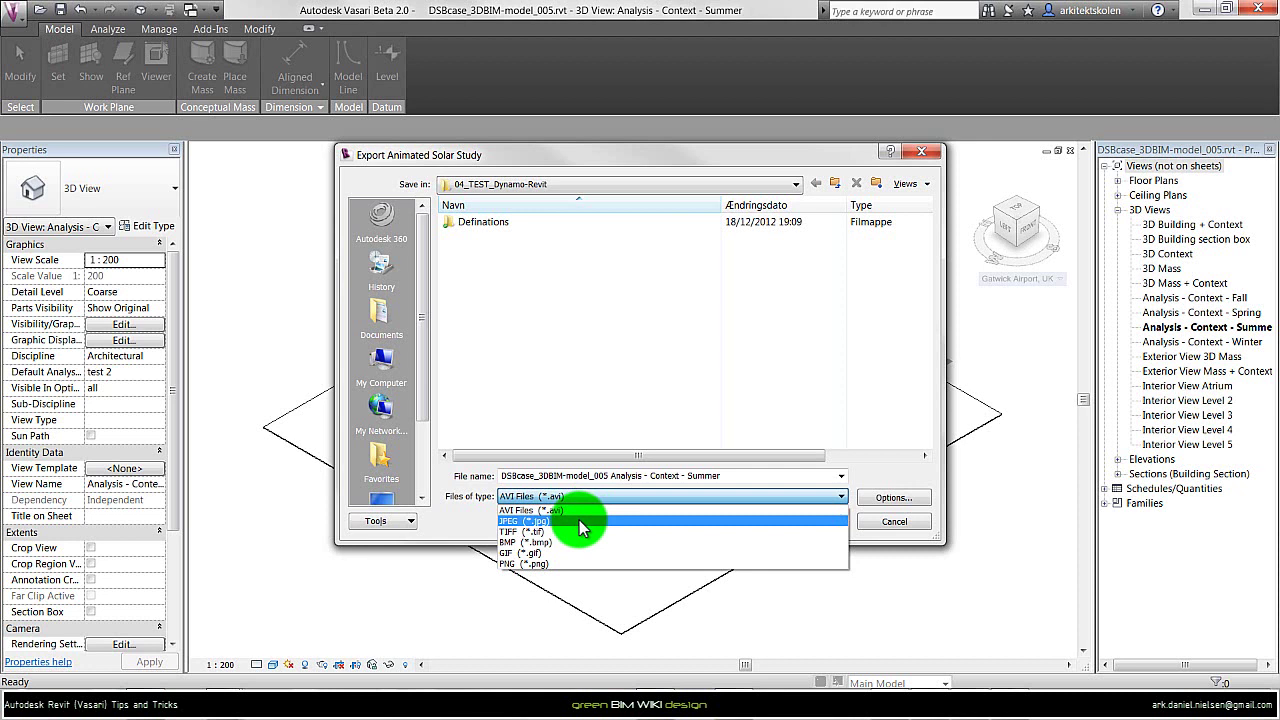
{"action": "left_click", "coordinate": [579, 521]}
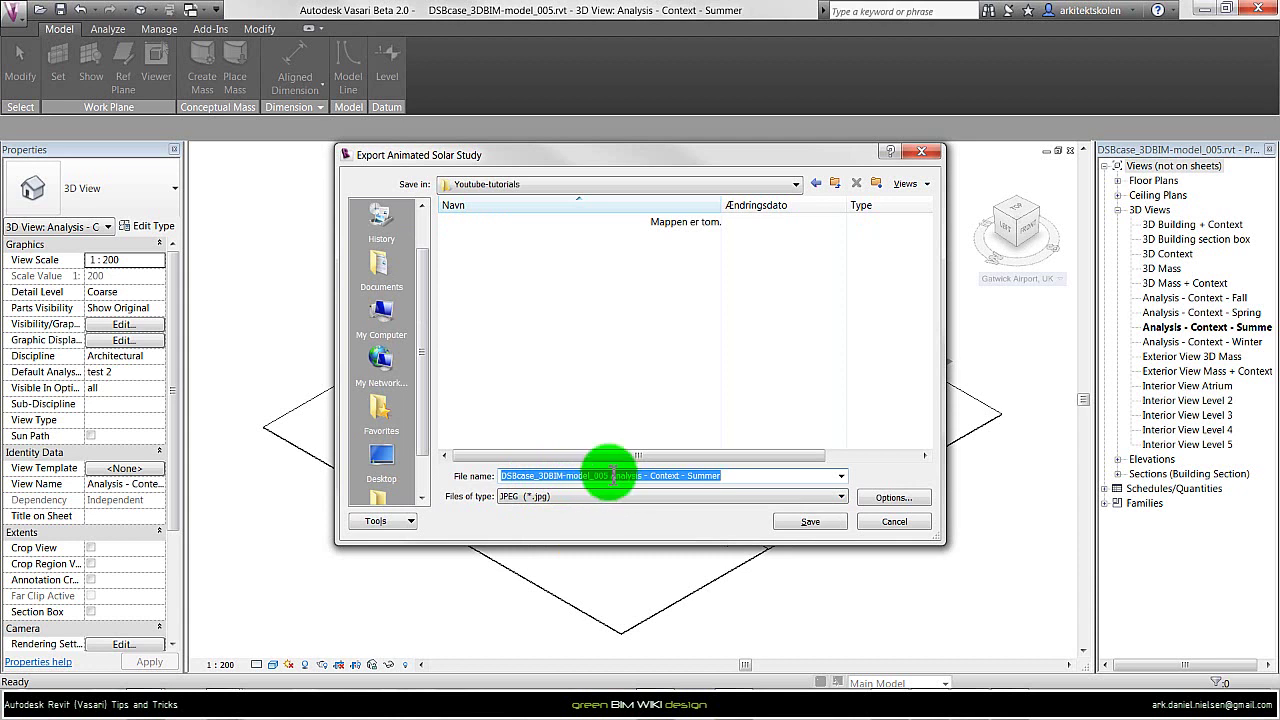
{"action": "left_click_drag", "start_coordinate": [538, 476], "coordinate": [651, 477]}
{"action": "key", "text": "Delete"}
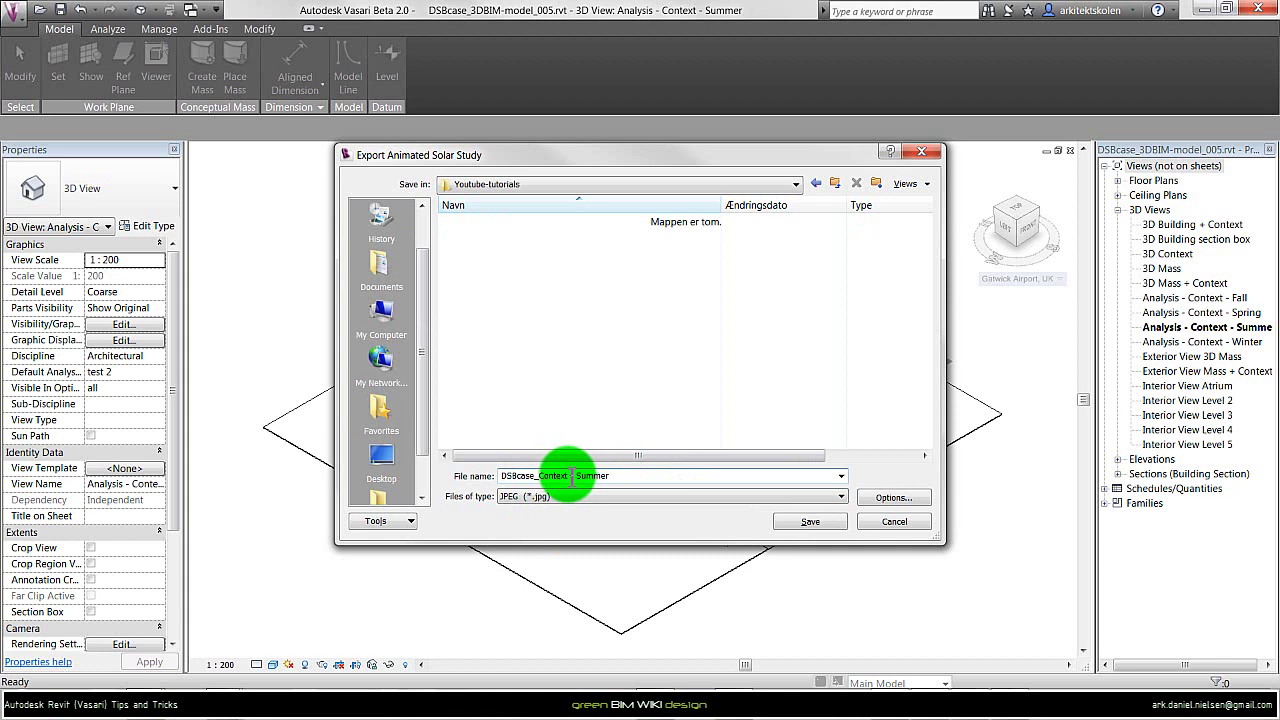
{"action": "left_click_drag", "start_coordinate": [567, 476], "coordinate": [577, 476]}
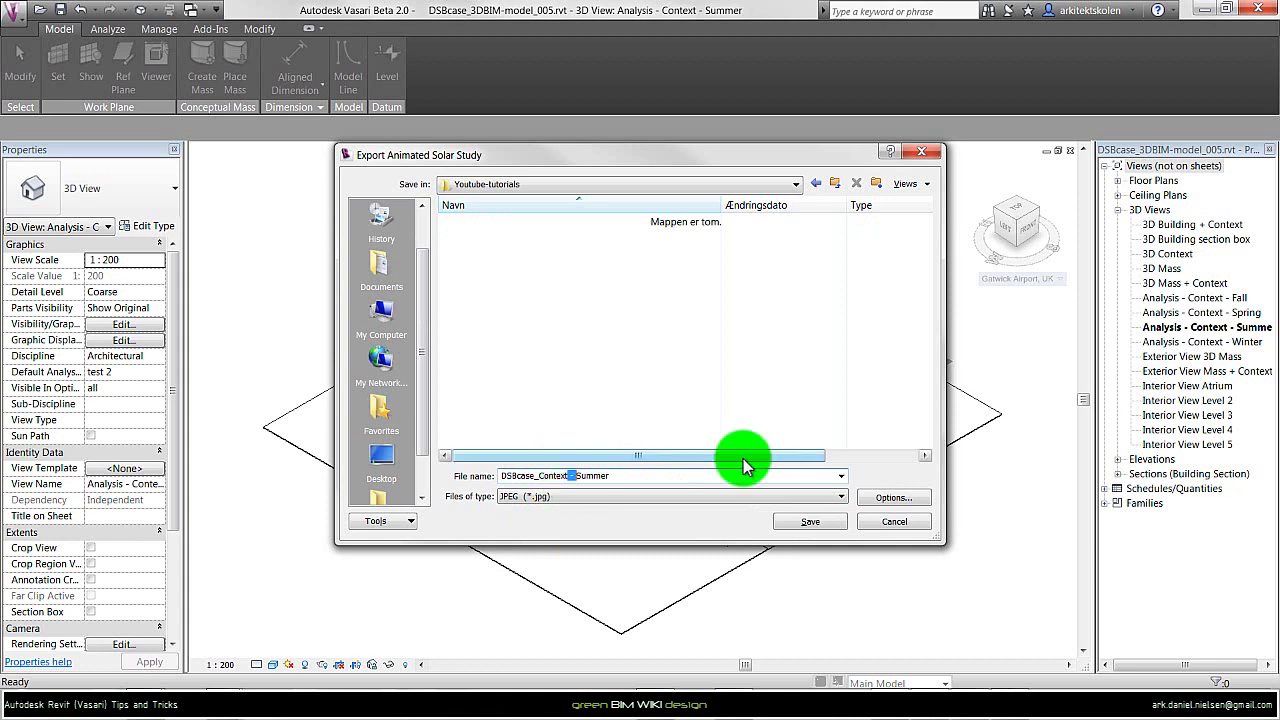
{"action": "type", "text": "_"}
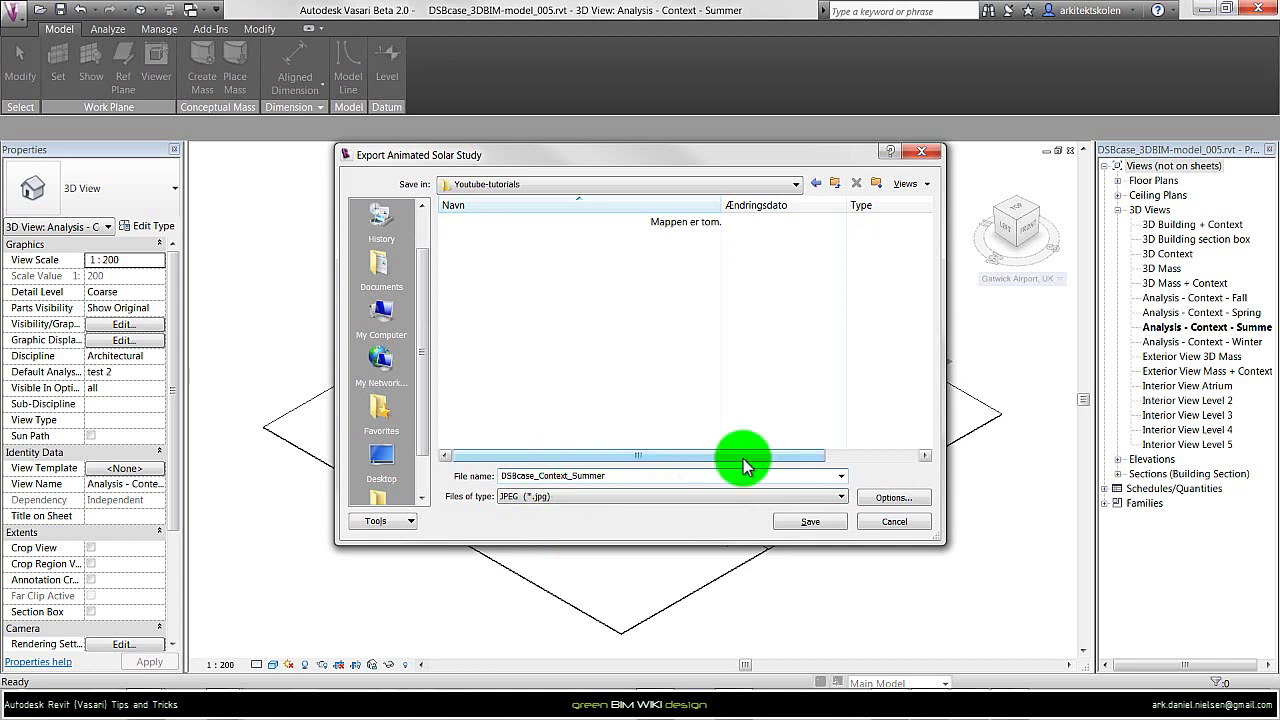
{"action": "left_click", "coordinate": [806, 520]}
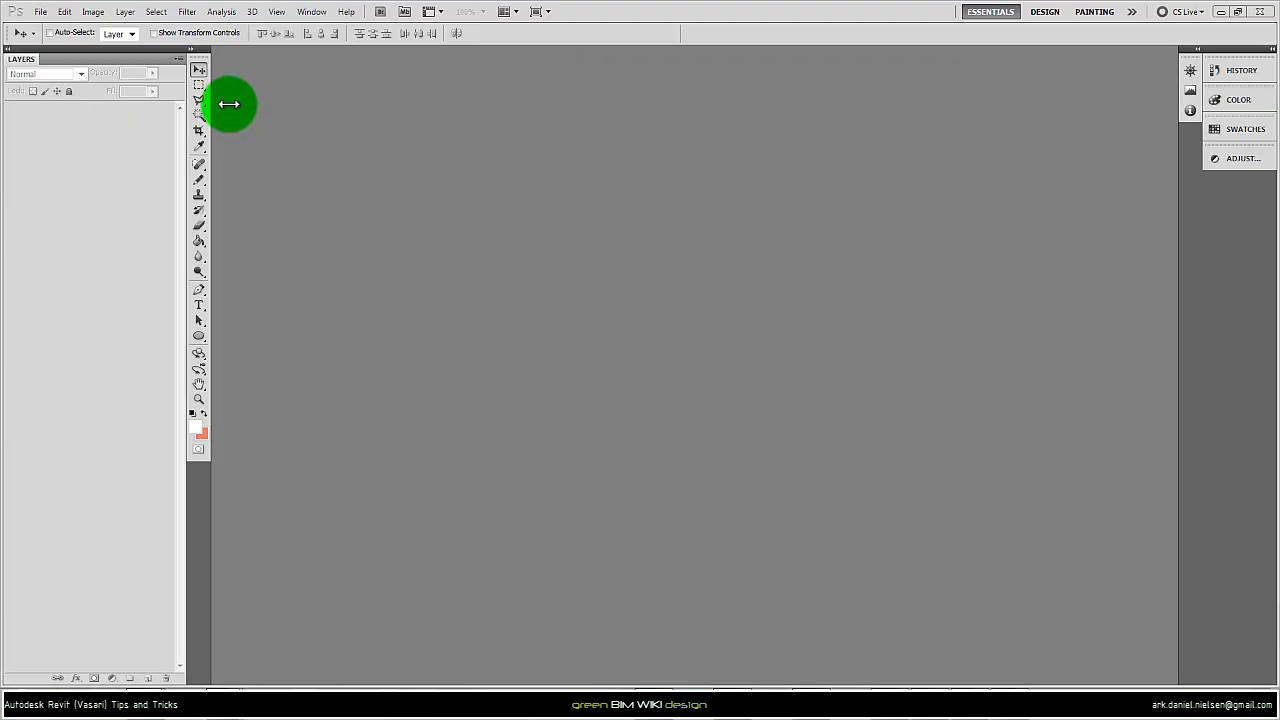
Start Scripts > Load Files into Stack with individual Files as the source
{"action": "left_click", "coordinate": [40, 11]}
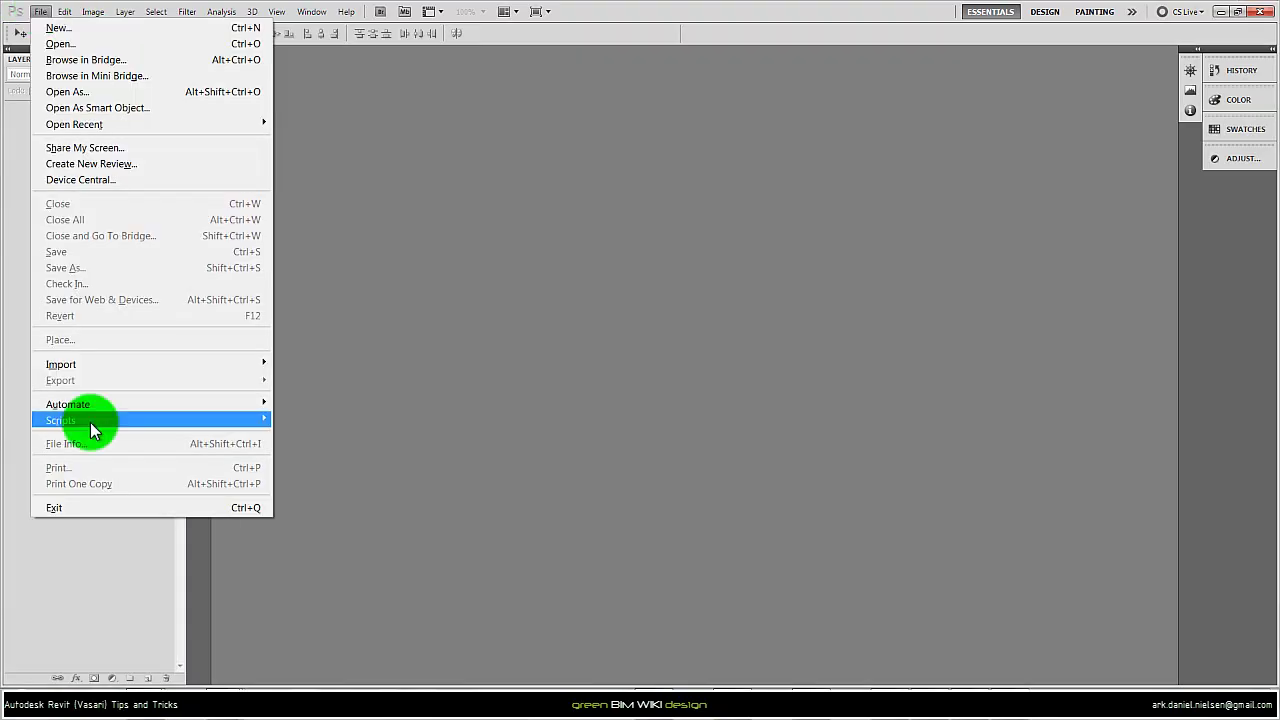
{"action": "mouse_move", "coordinate": [91, 426]}
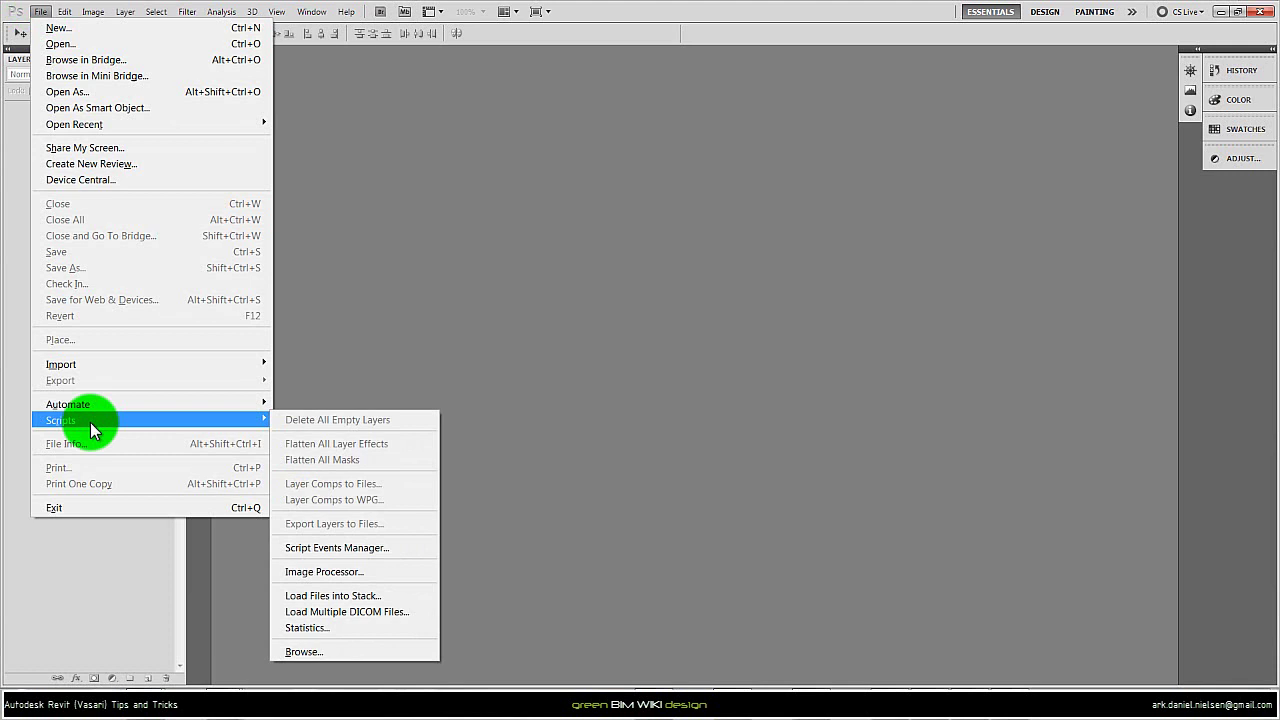
{"action": "left_click", "coordinate": [399, 600]}
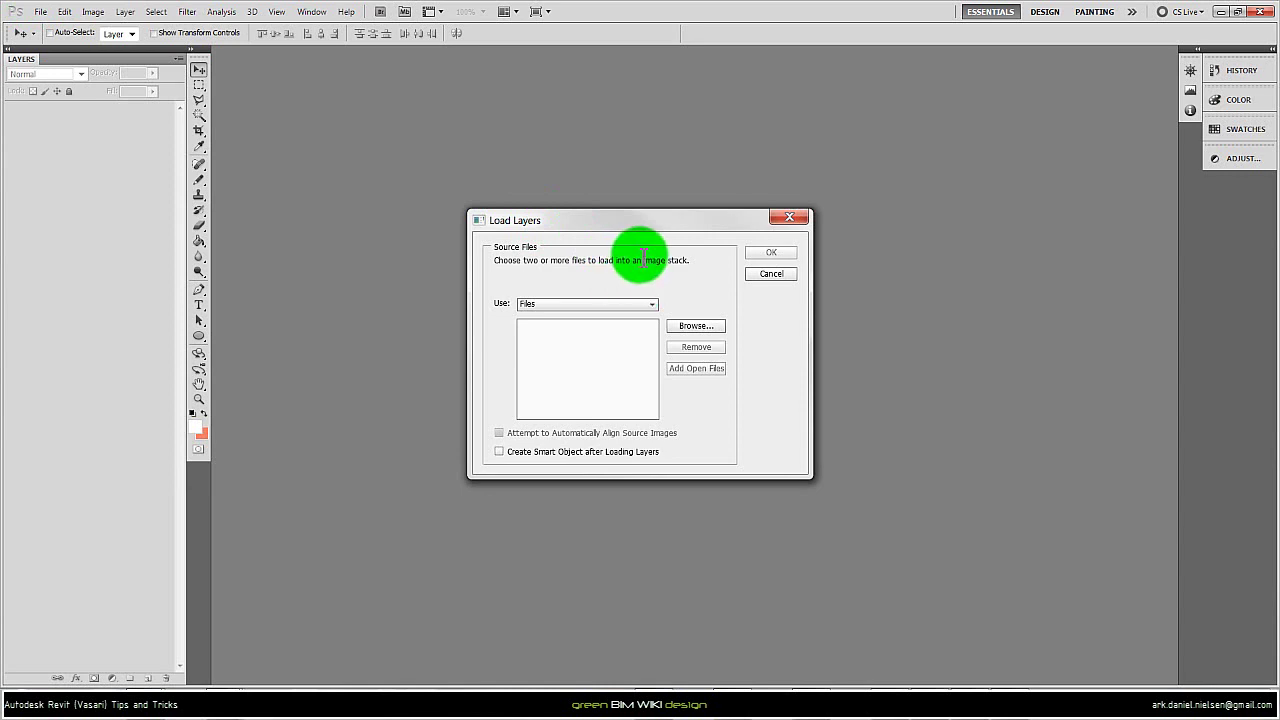
{"action": "left_click", "coordinate": [592, 303]}
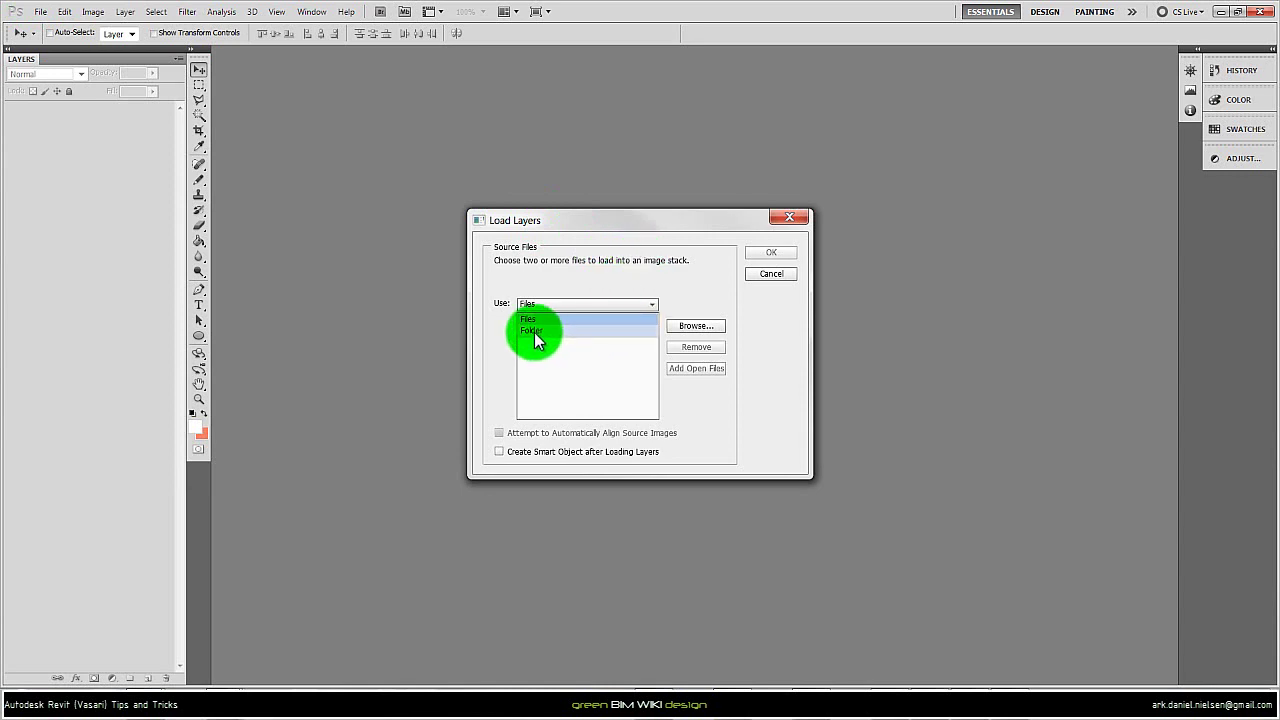
{"action": "left_click", "coordinate": [541, 319]}
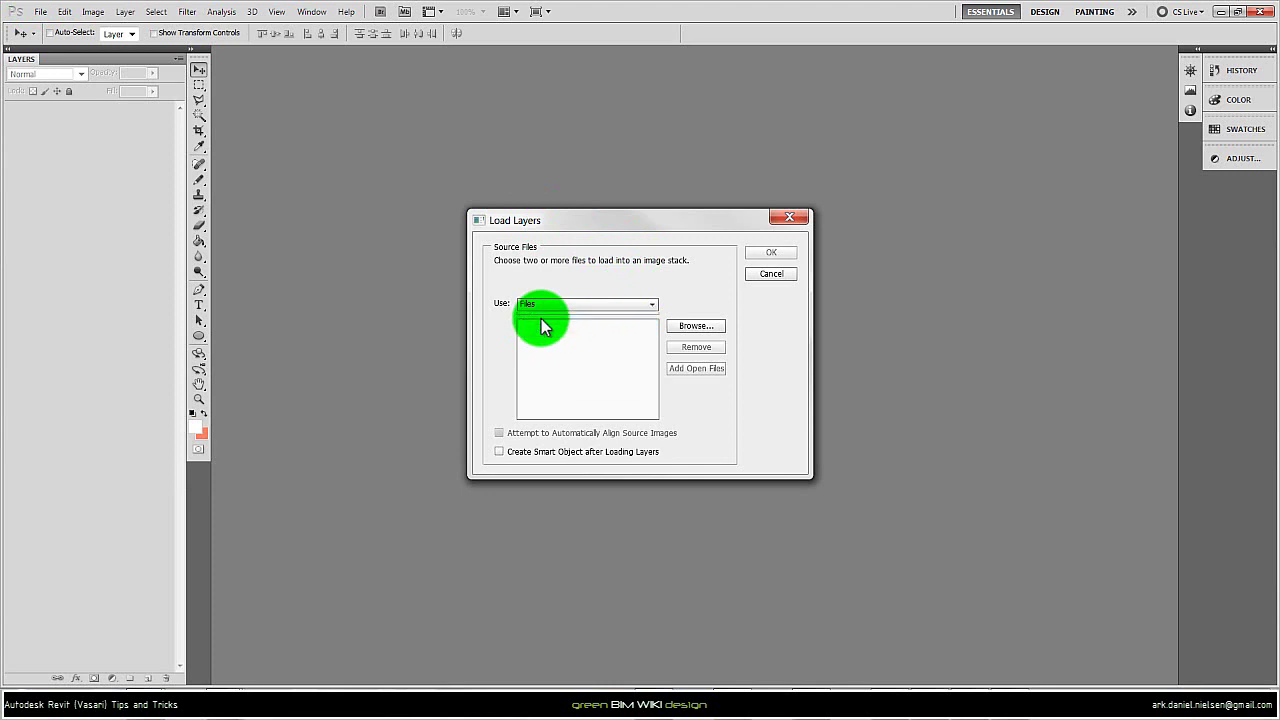
Choose frames Summer00001 through Summer00010 and load them as stacked layers
{"action": "left_click", "coordinate": [683, 327]}
{"action": "left_click", "coordinate": [640, 190]}
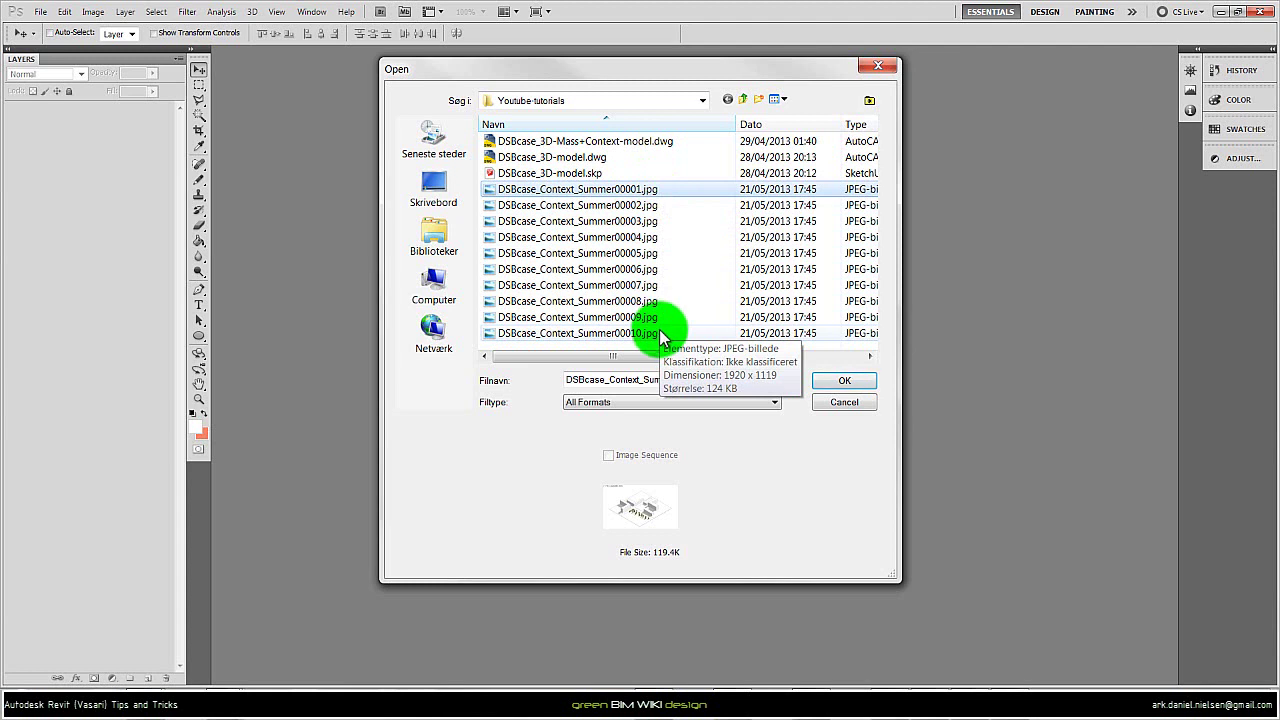
{"action": "key", "text": "shift"}
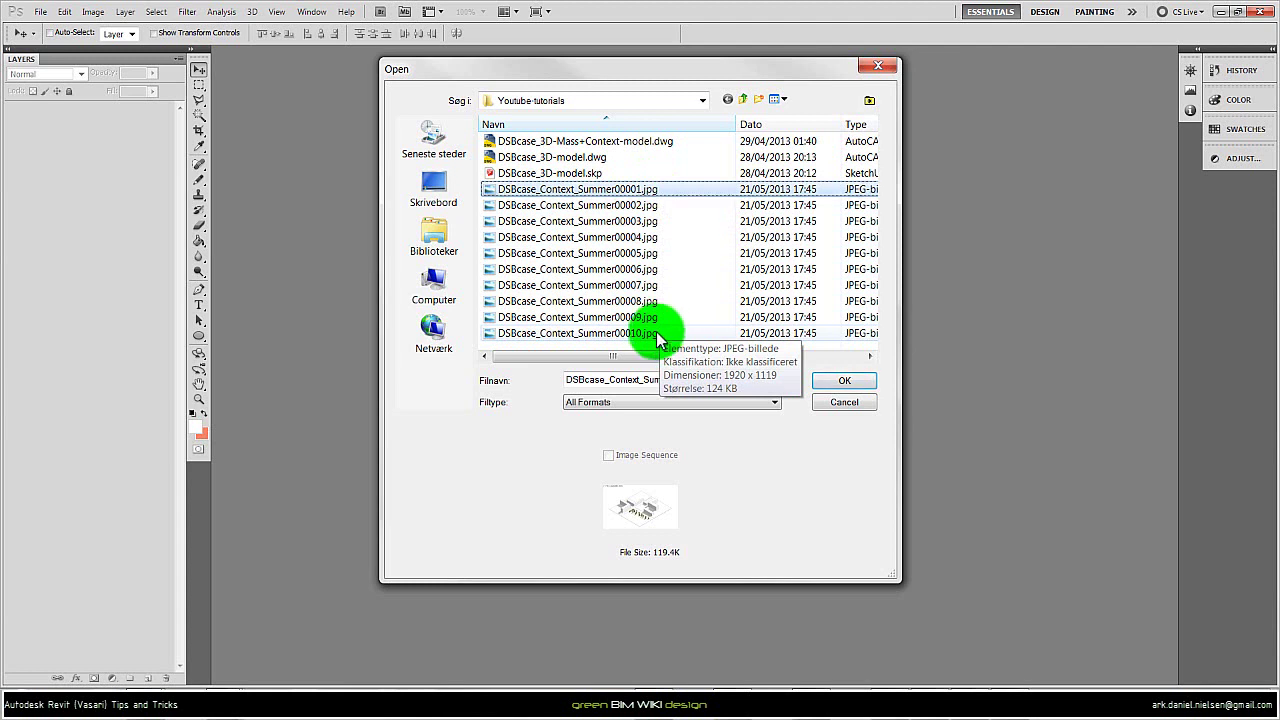
{"action": "left_click", "coordinate": [657, 337], "text": "shift"}
{"action": "left_click", "coordinate": [840, 384]}
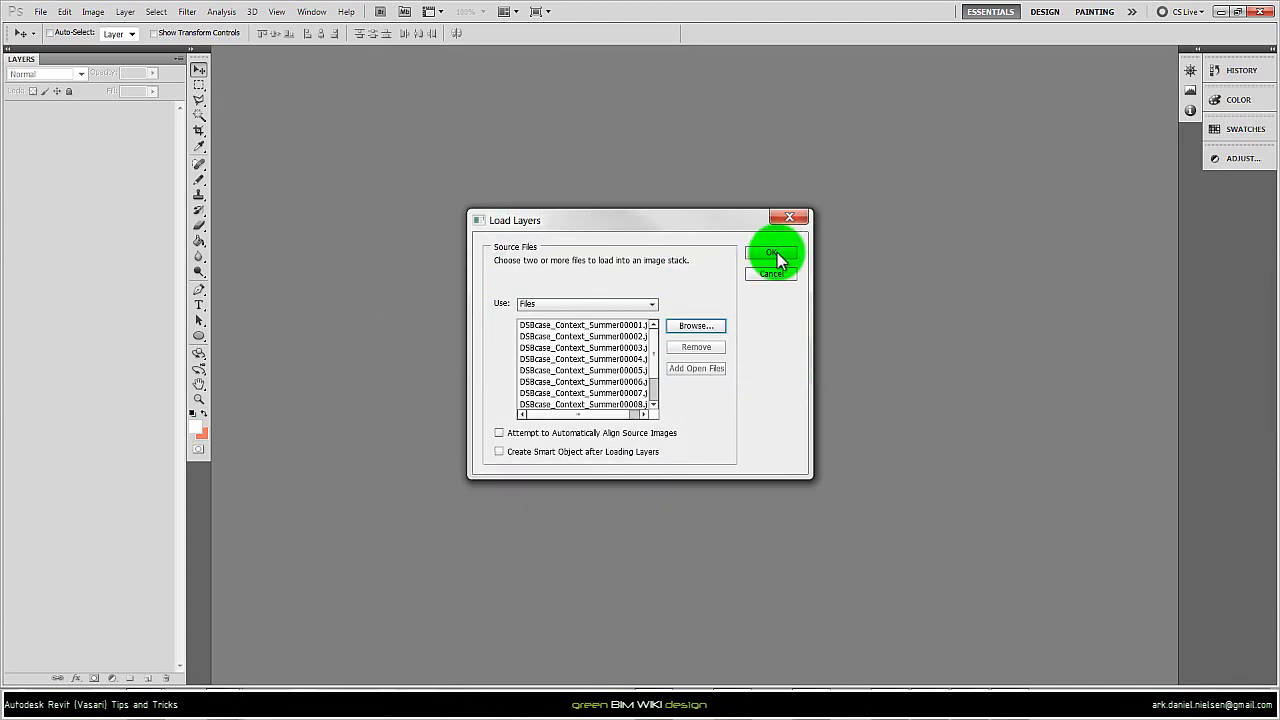
{"action": "left_click", "coordinate": [772, 253]}
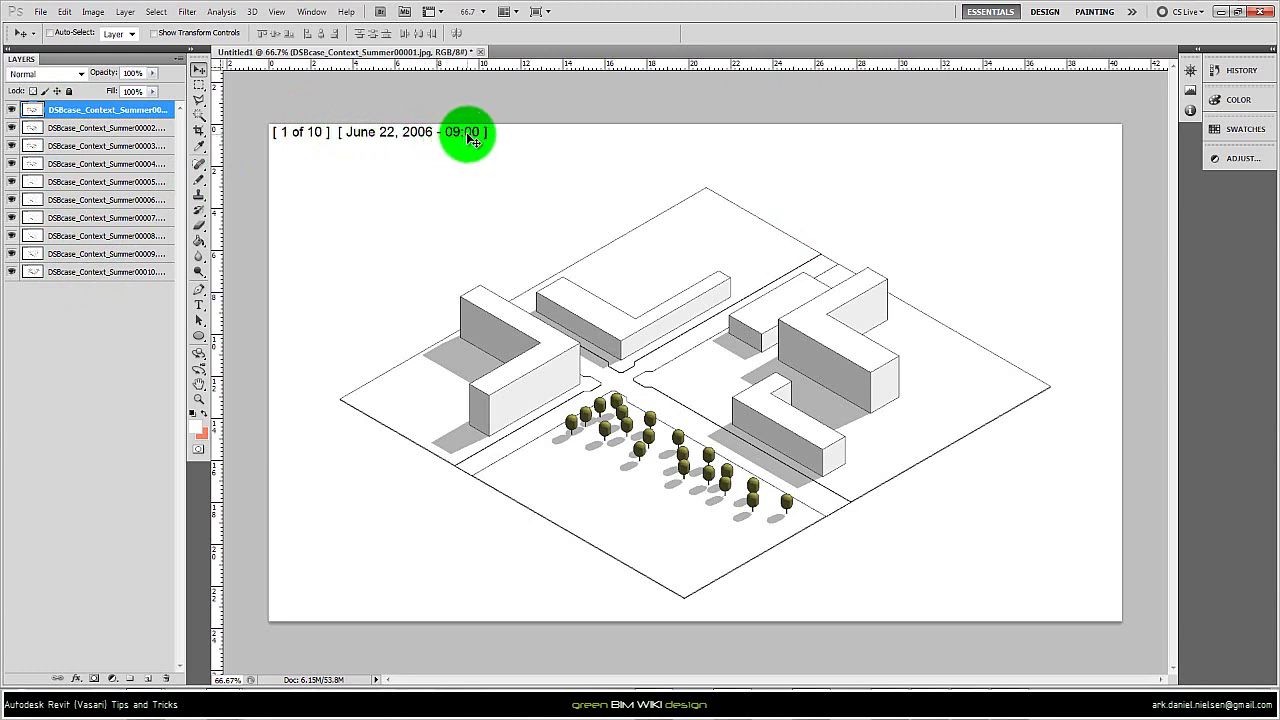
Set the top two frame layers to Multiply and bring up the third layer's blend modes
{"action": "left_click", "coordinate": [82, 75]}
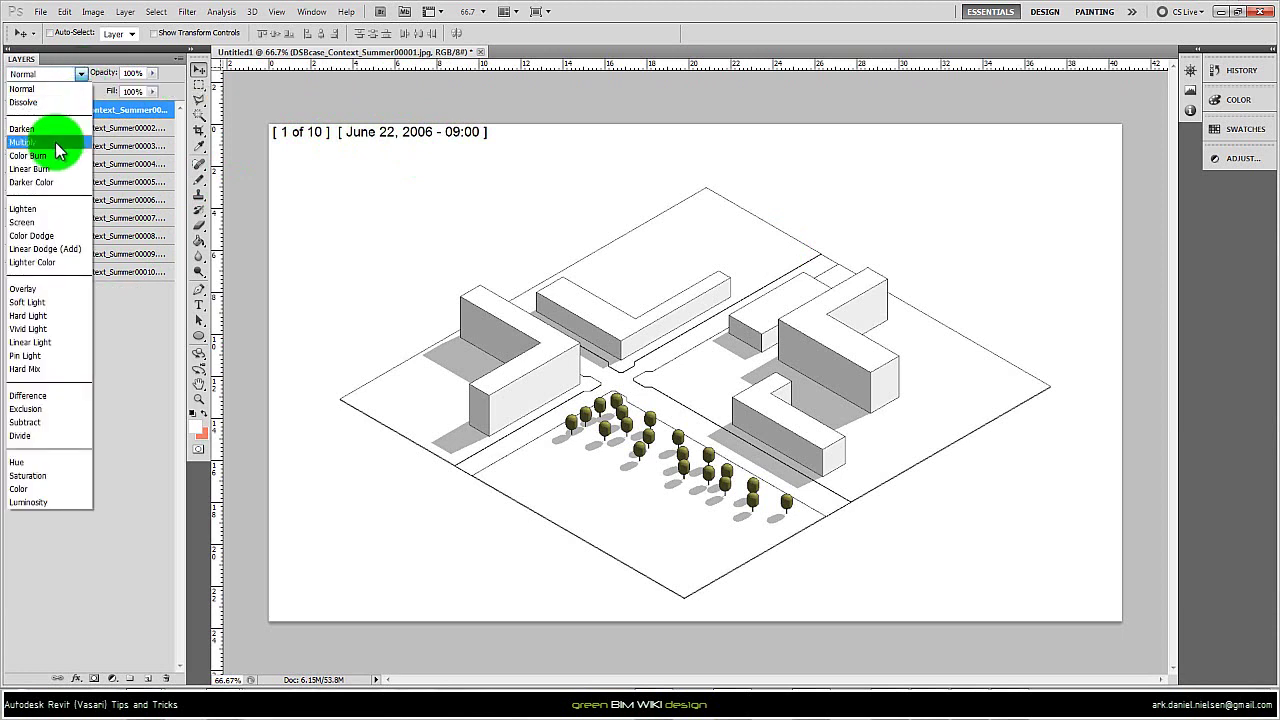
{"action": "left_click", "coordinate": [55, 142]}
{"action": "key", "text": "alt+bracketleft"}
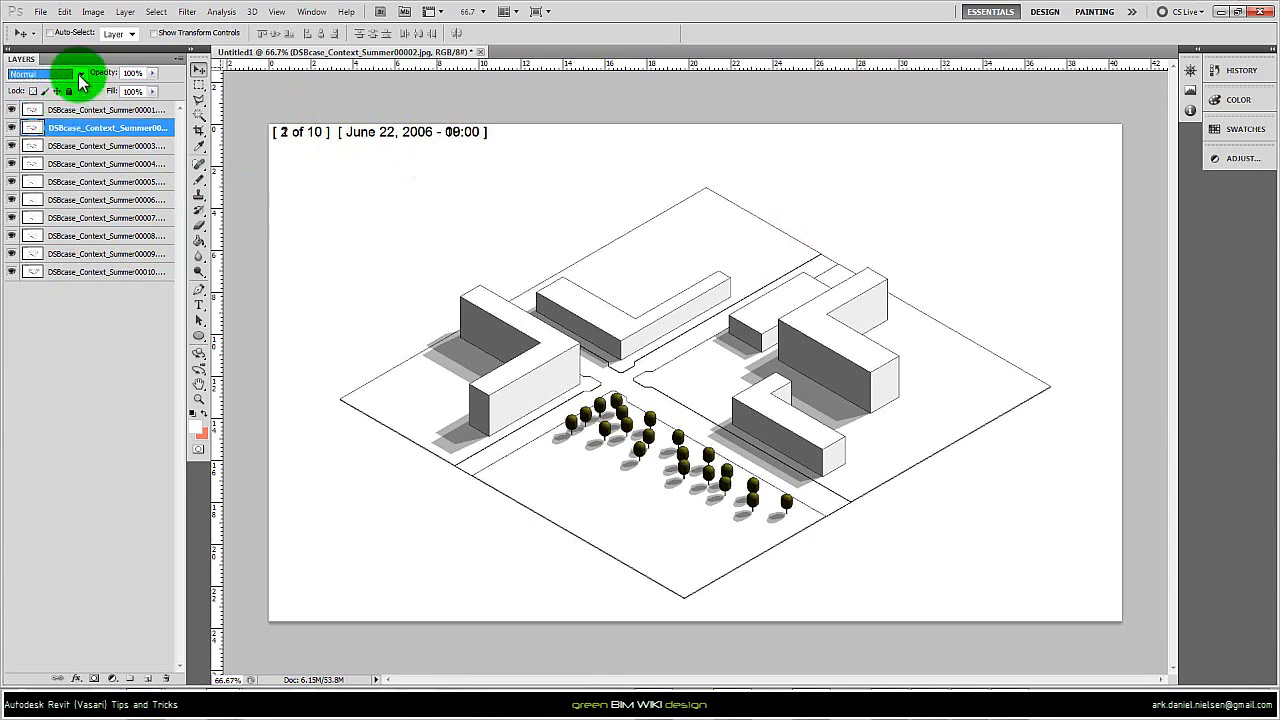
{"action": "left_click", "coordinate": [82, 75]}
{"action": "left_click", "coordinate": [58, 140]}
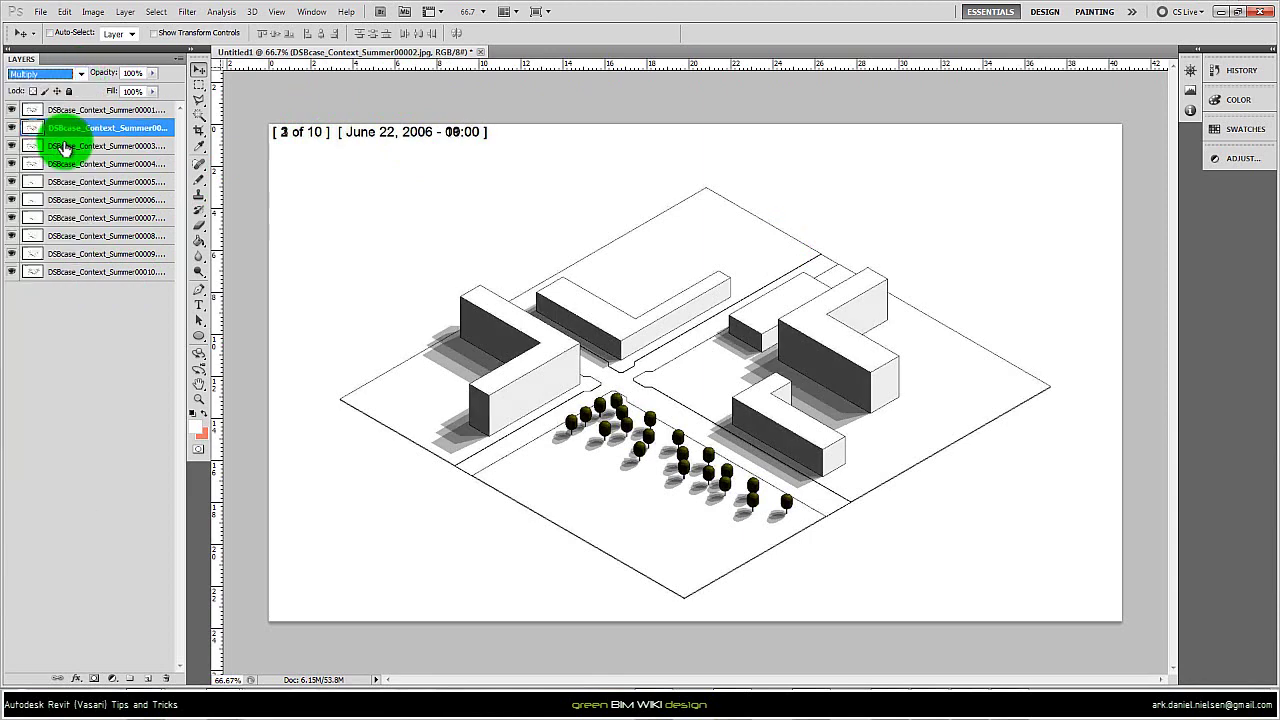
{"action": "left_click", "coordinate": [60, 146]}
{"action": "left_click", "coordinate": [82, 75]}
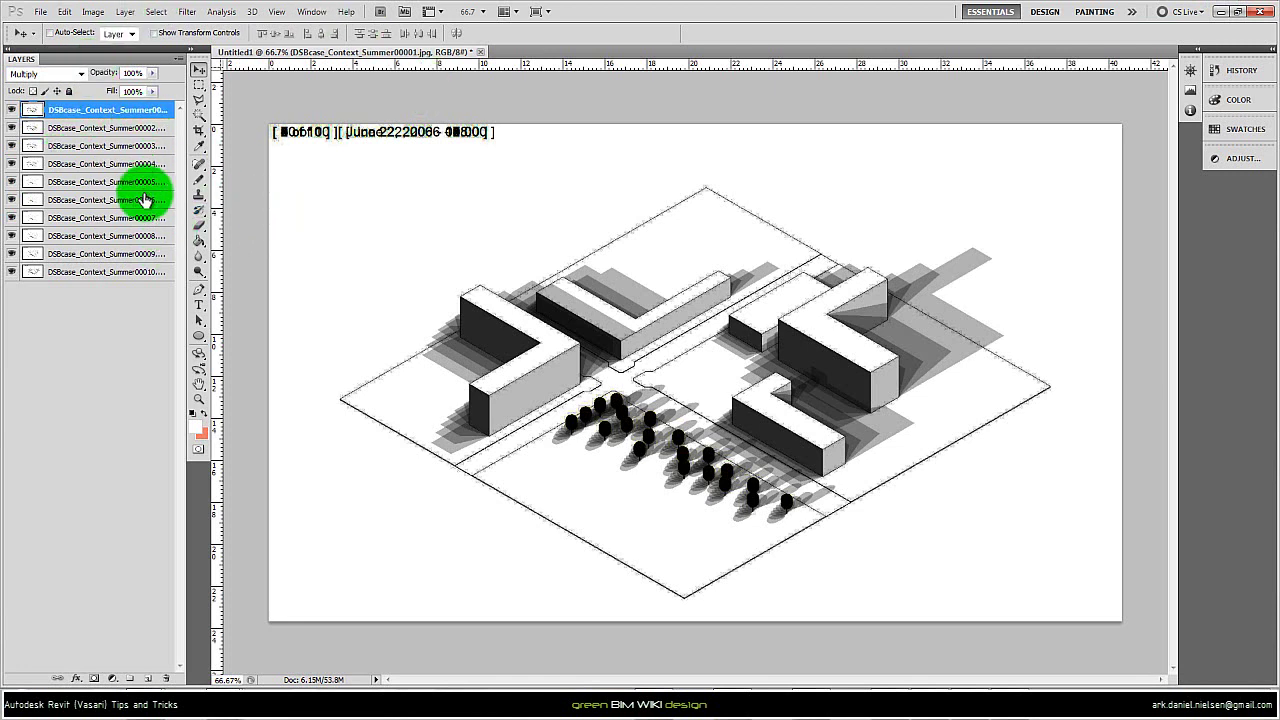
Select all ten frame layers and set their Fill to 67%
{"action": "left_click", "coordinate": [122, 272], "text": "shift"}
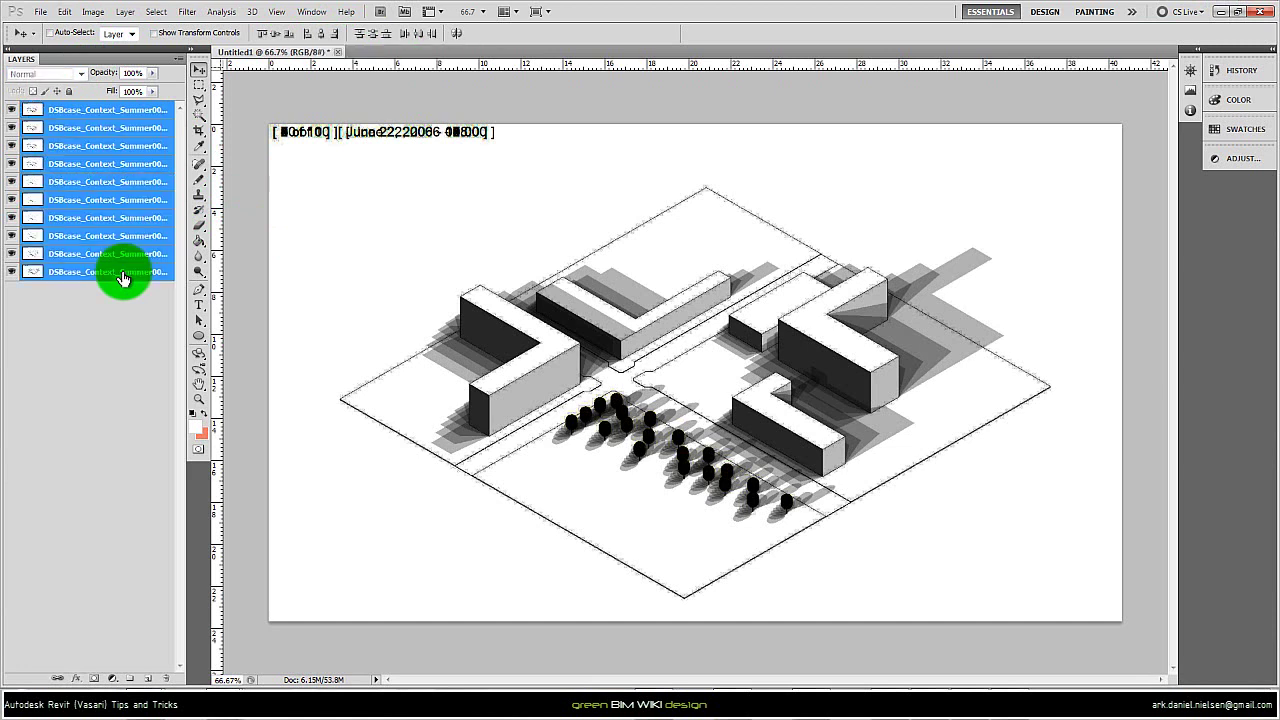
{"action": "left_click", "coordinate": [152, 91]}
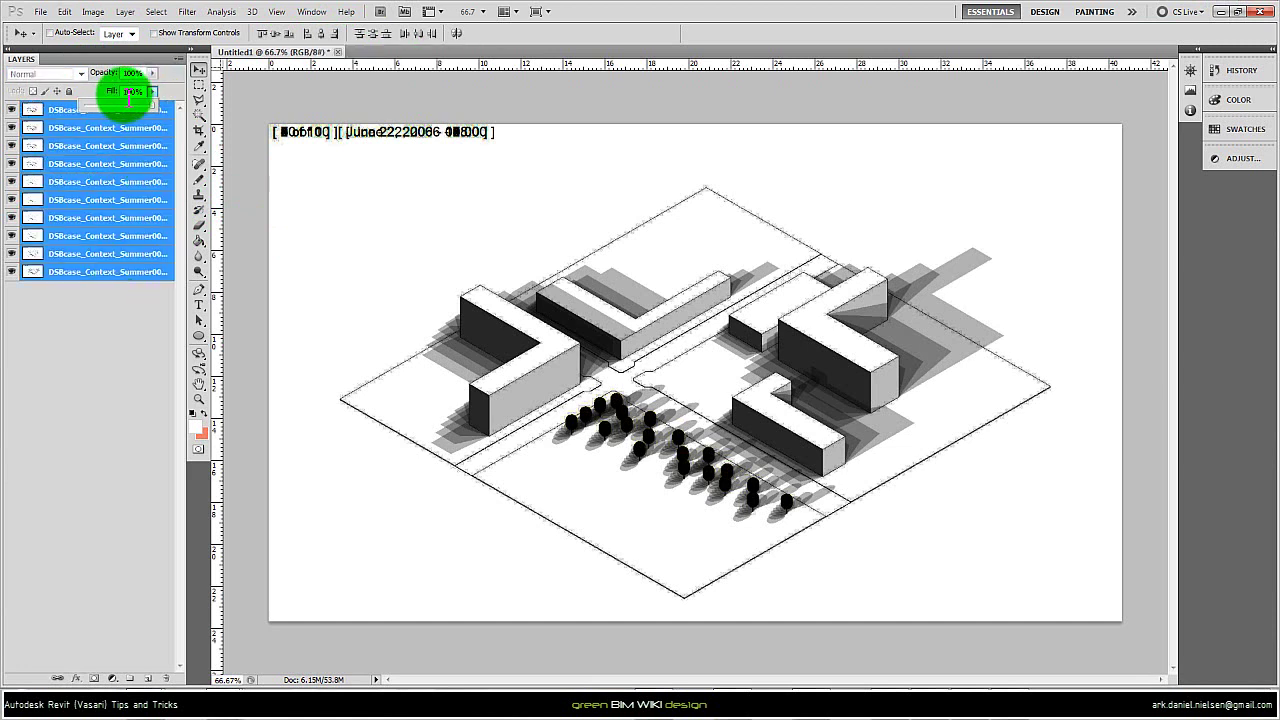
{"action": "left_click_drag", "start_coordinate": [155, 113], "coordinate": [111, 108]}
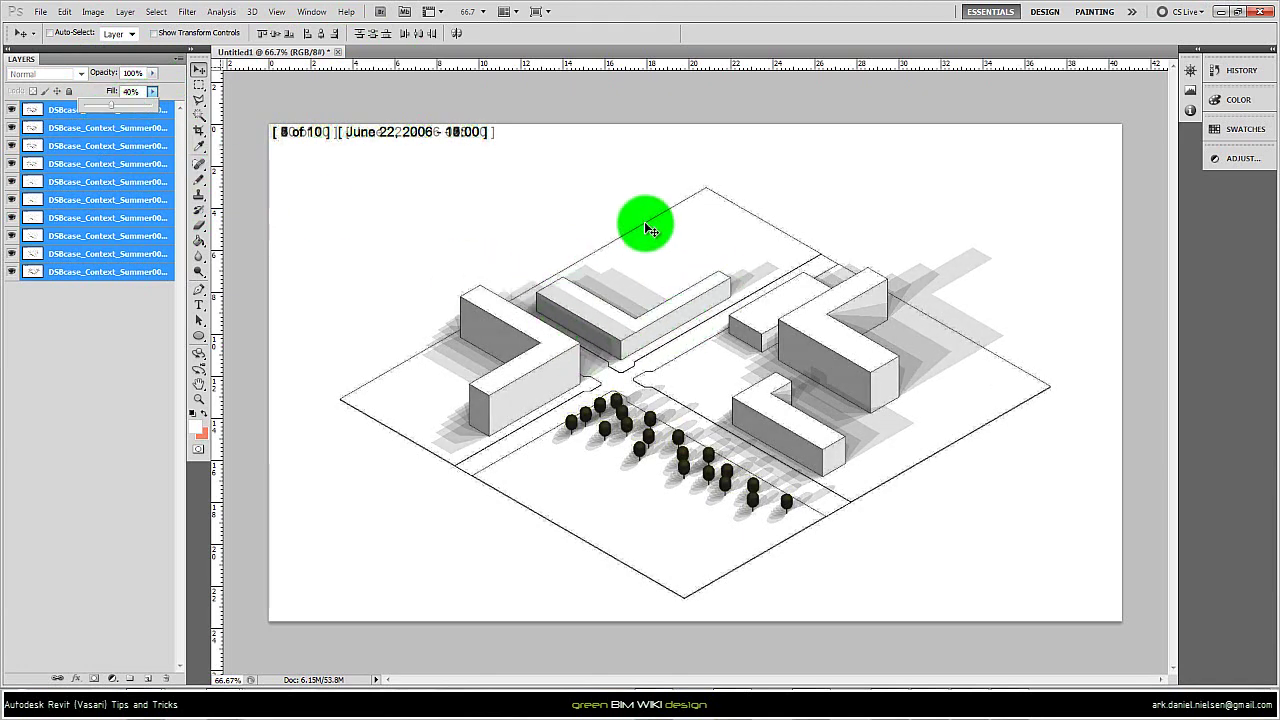
{"action": "left_click_drag", "start_coordinate": [112, 105], "coordinate": [129, 110]}
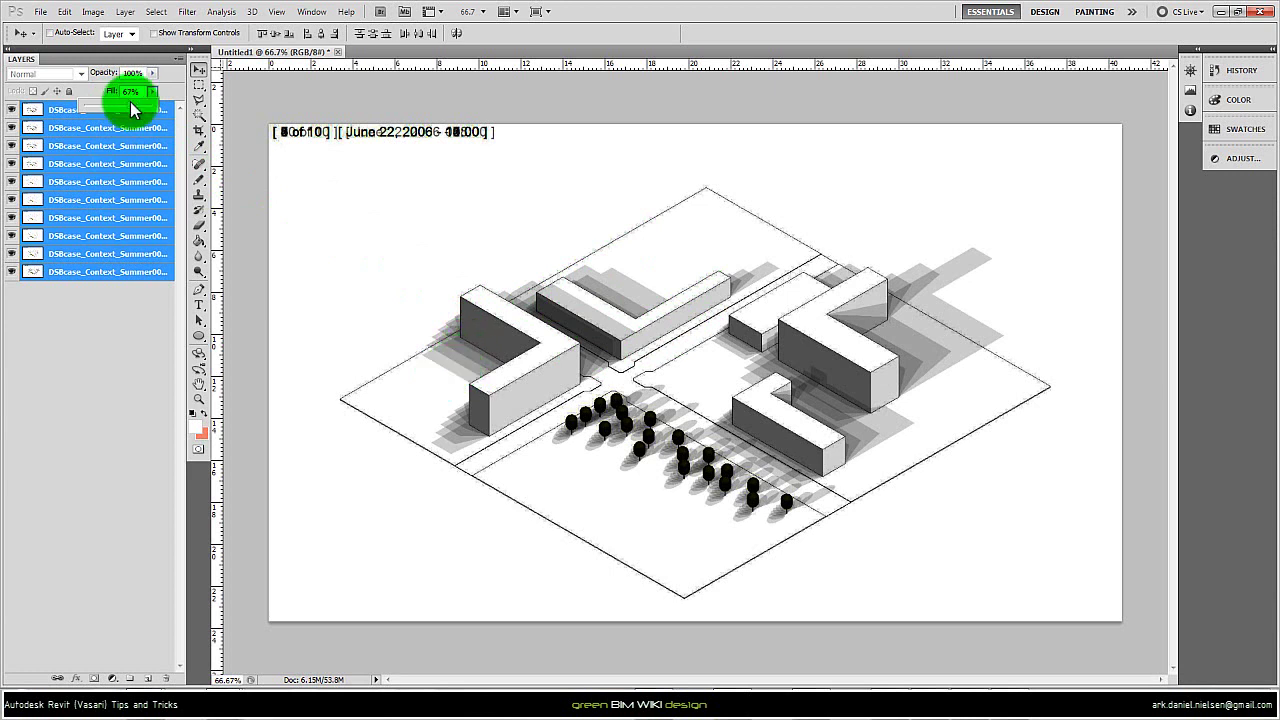
{"action": "left_click", "coordinate": [246, 164]}
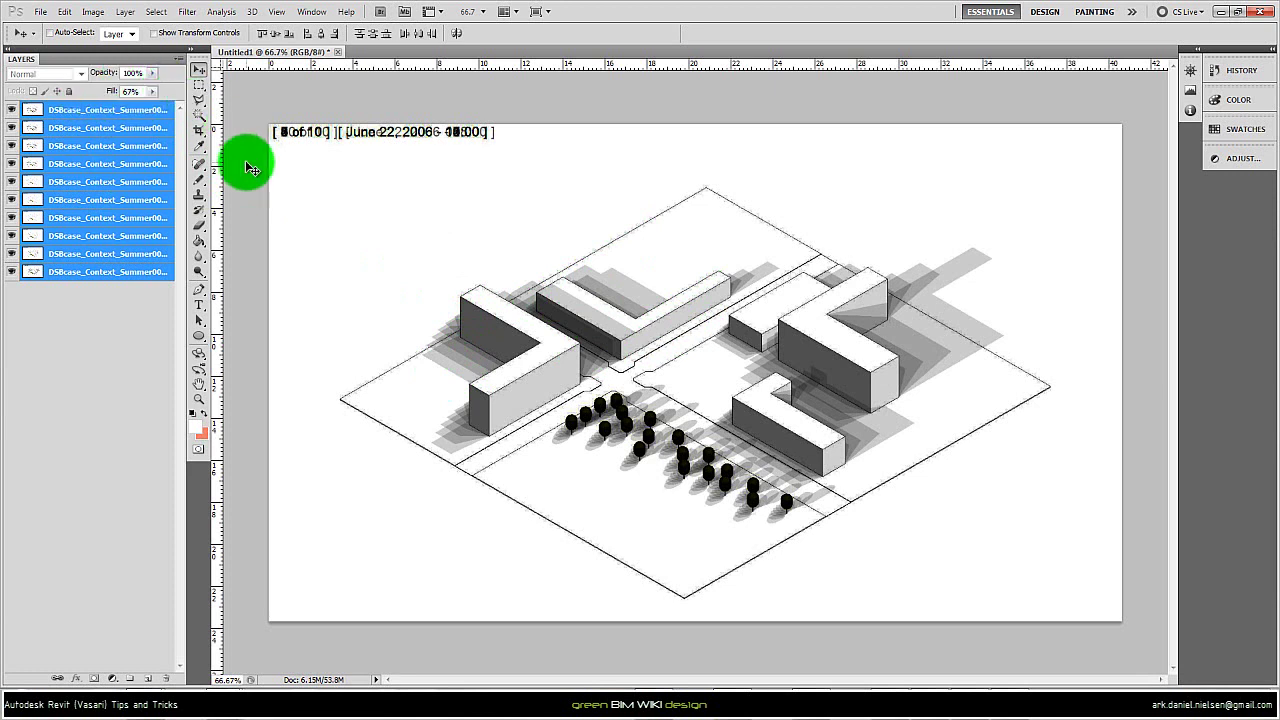